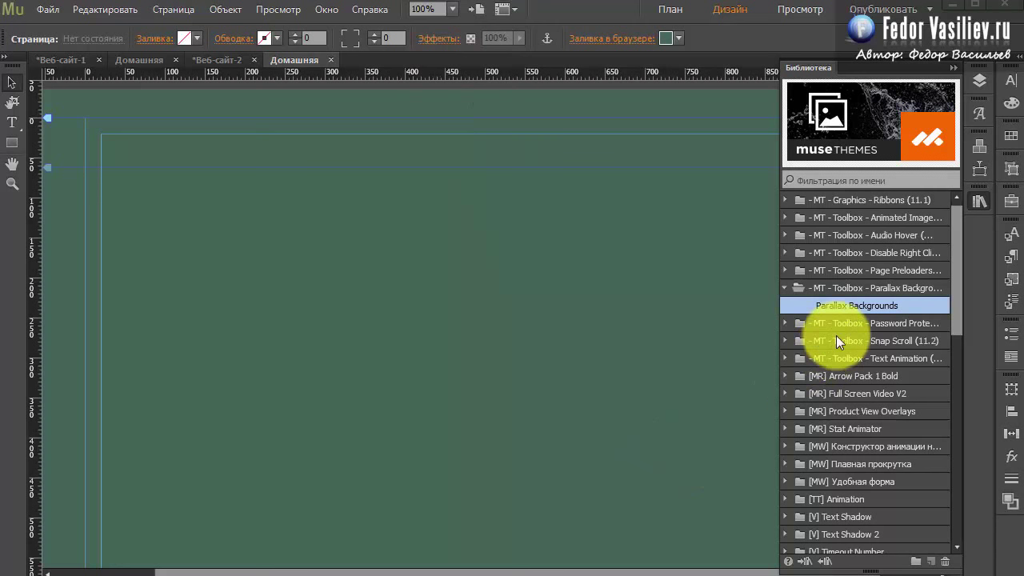
Place the Parallax Backgrounds widget on the page, align it to the content area's upper-left corner and open its options
{"action": "left_click_drag", "start_coordinate": [862, 311], "coordinate": [205, 208]}
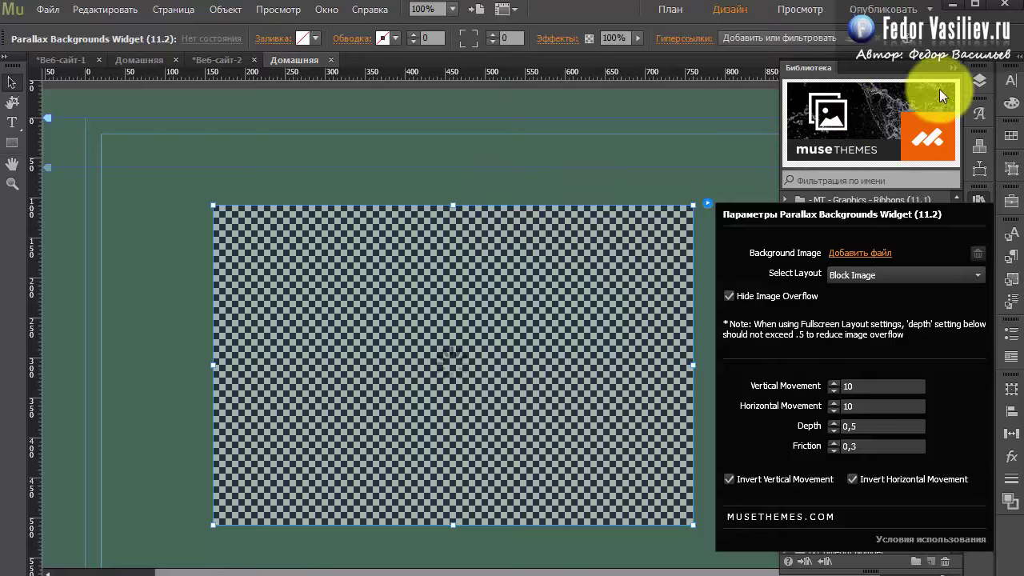
{"action": "left_click", "coordinate": [956, 70]}
{"action": "left_click_drag", "start_coordinate": [560, 256], "coordinate": [466, 209]}
{"action": "left_click", "coordinate": [594, 132]}
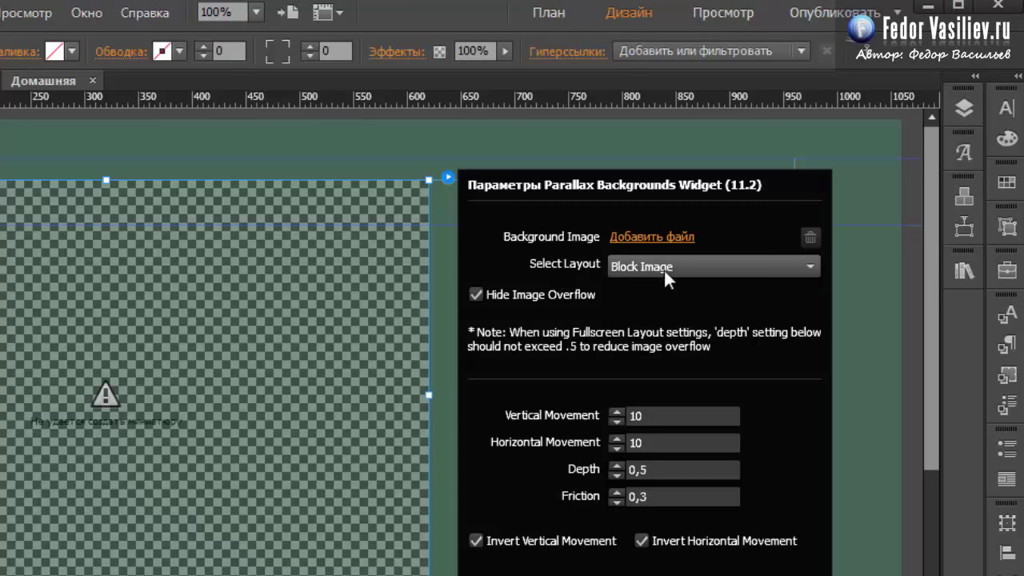
Set the parallax widget's layout to Fullscreen Desktop
{"action": "left_click", "coordinate": [712, 270]}
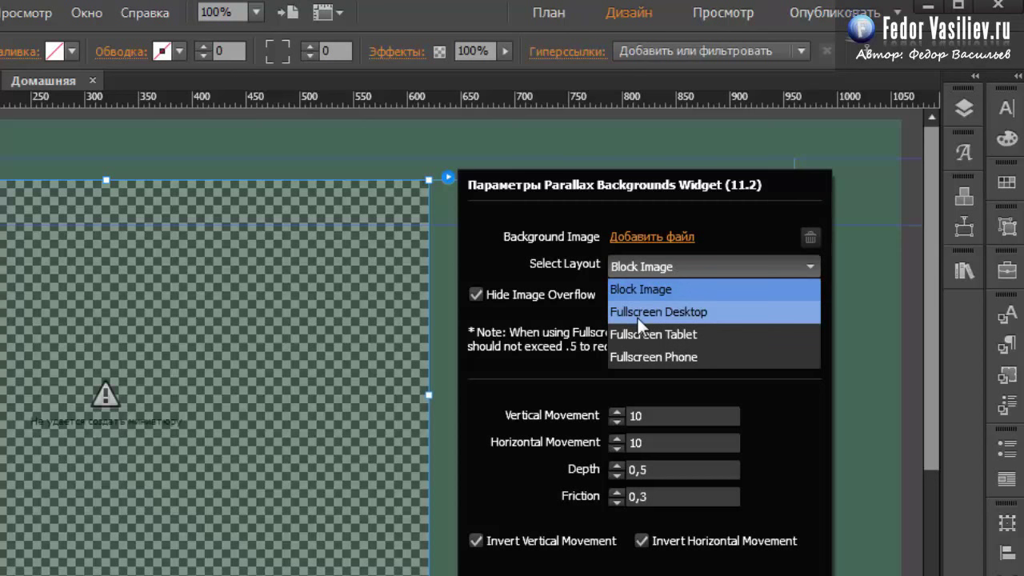
{"action": "left_click", "coordinate": [680, 311]}
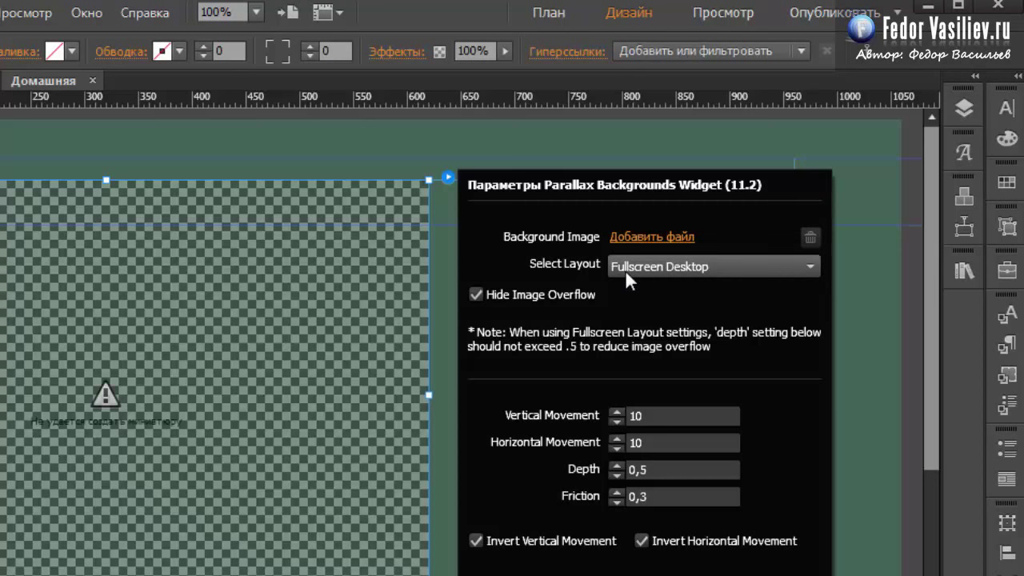
{"action": "left_click", "coordinate": [657, 267]}
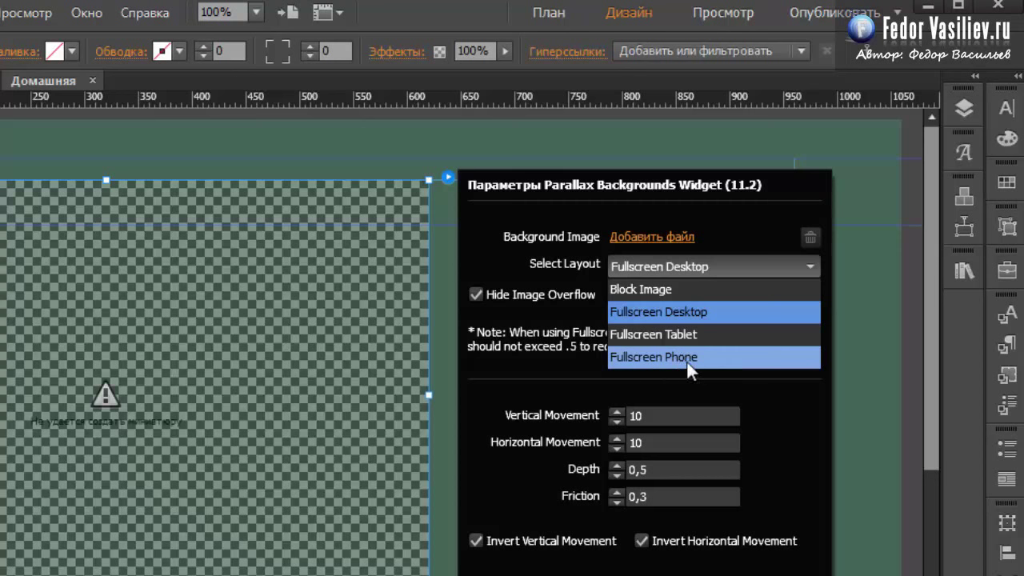
{"action": "left_click", "coordinate": [724, 252]}
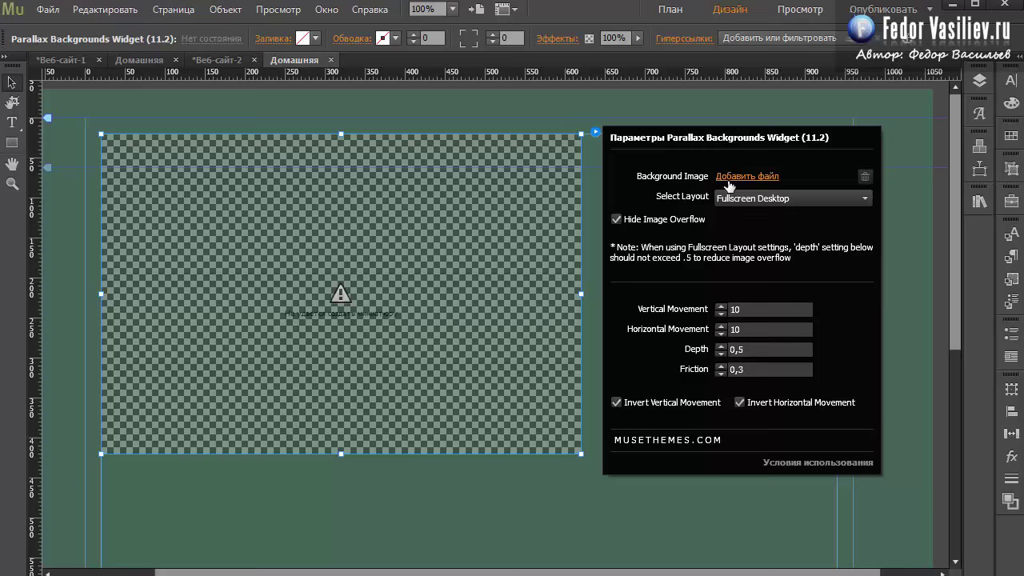
{"action": "left_click", "coordinate": [752, 199]}
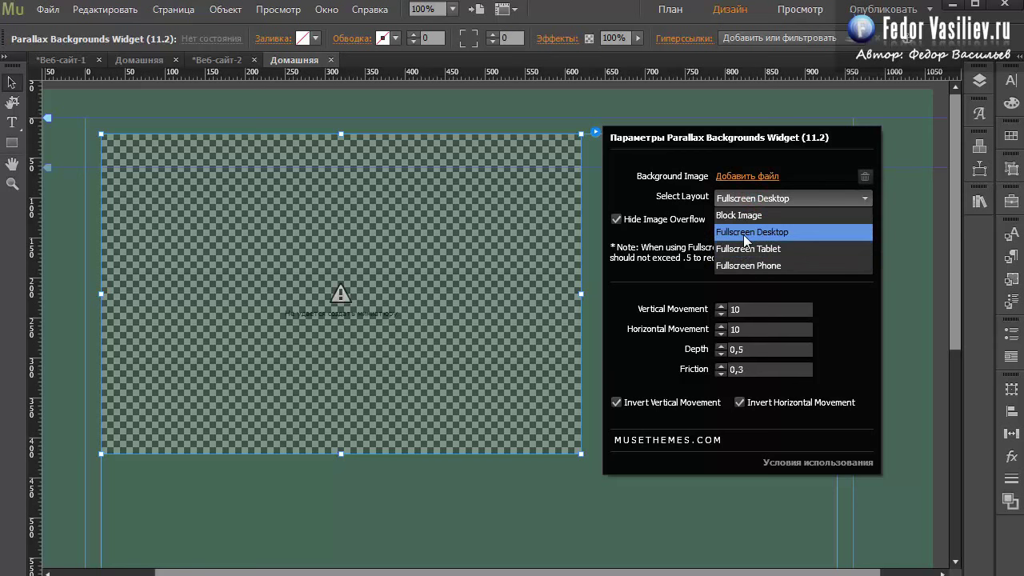
{"action": "left_click", "coordinate": [744, 234]}
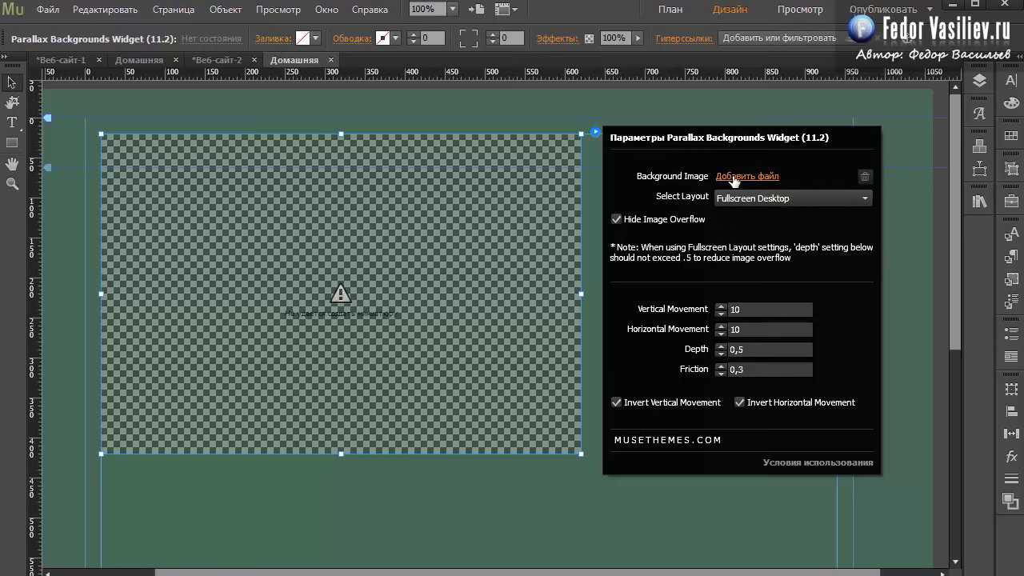
Add city-background-images-high-quality-7.jpg as the widget's background image
{"action": "left_click", "coordinate": [733, 177]}
{"action": "left_click", "coordinate": [166, 344]}
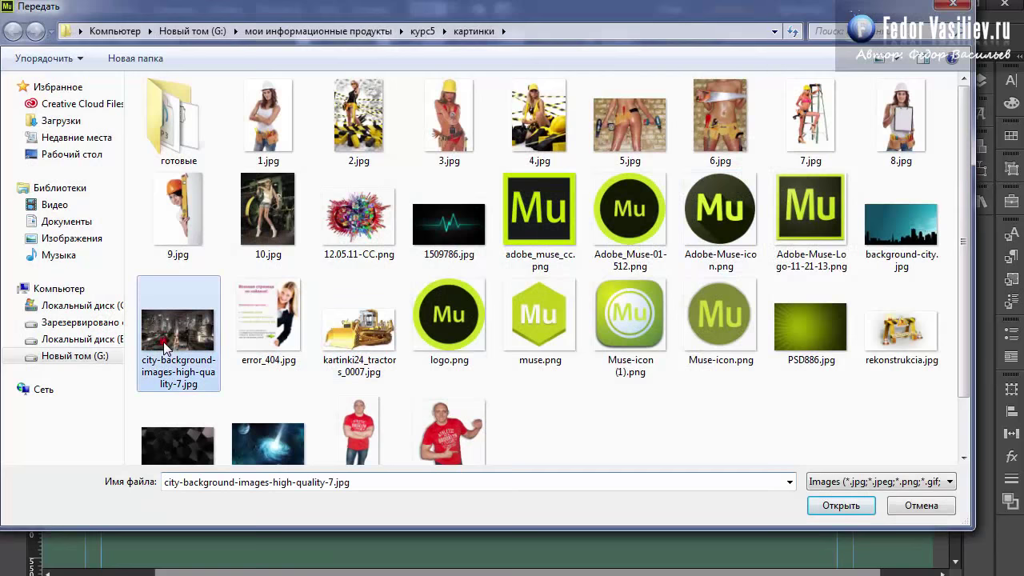
{"action": "left_click", "coordinate": [840, 509]}
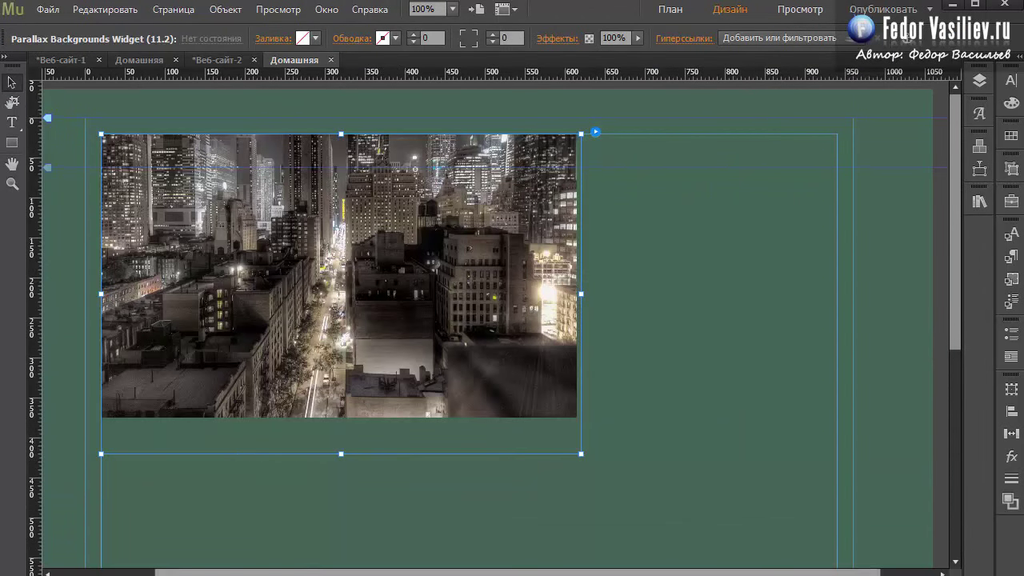
Stretch the parallax widget across the full page width and down past the 800 px mark, and preview the page in the browser
{"action": "scroll", "coordinate": [435, 571], "scroll_direction": "left", "scroll_amount": 3}
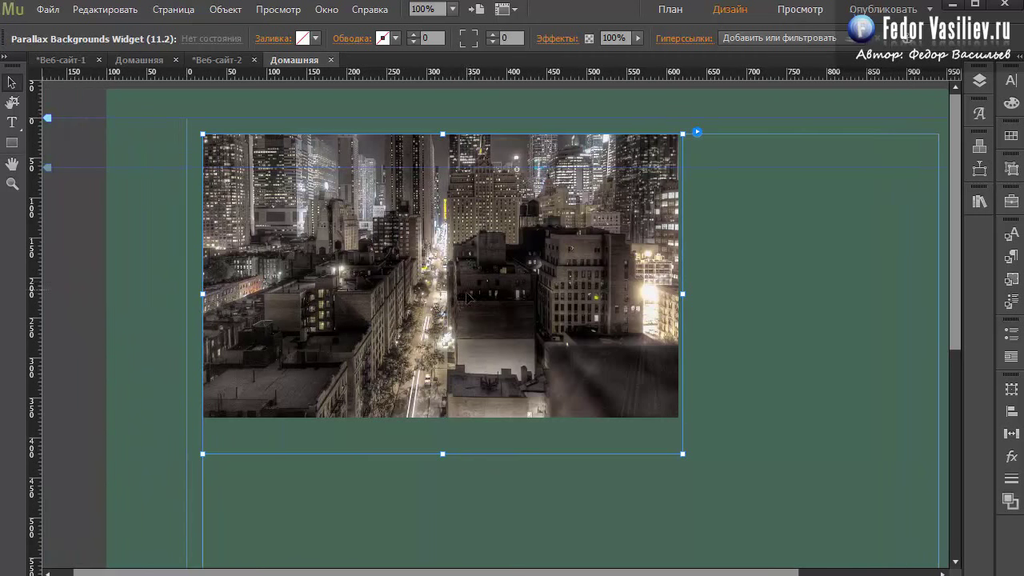
{"action": "left_click_drag", "start_coordinate": [472, 297], "coordinate": [880, 250]}
{"action": "scroll", "coordinate": [713, 566], "scroll_direction": "right", "scroll_amount": 5}
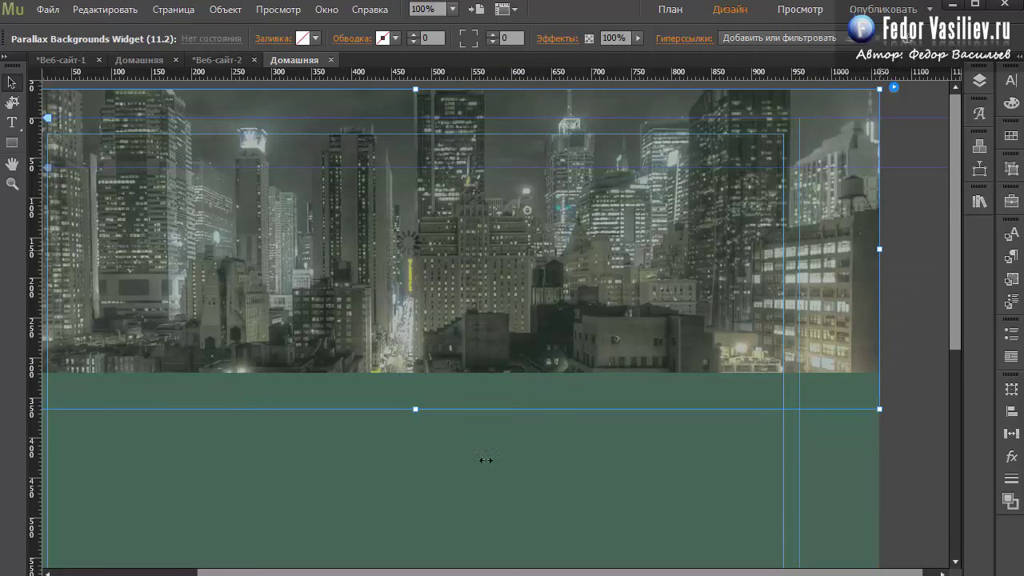
{"action": "left_click_drag", "start_coordinate": [416, 411], "coordinate": [398, 553]}
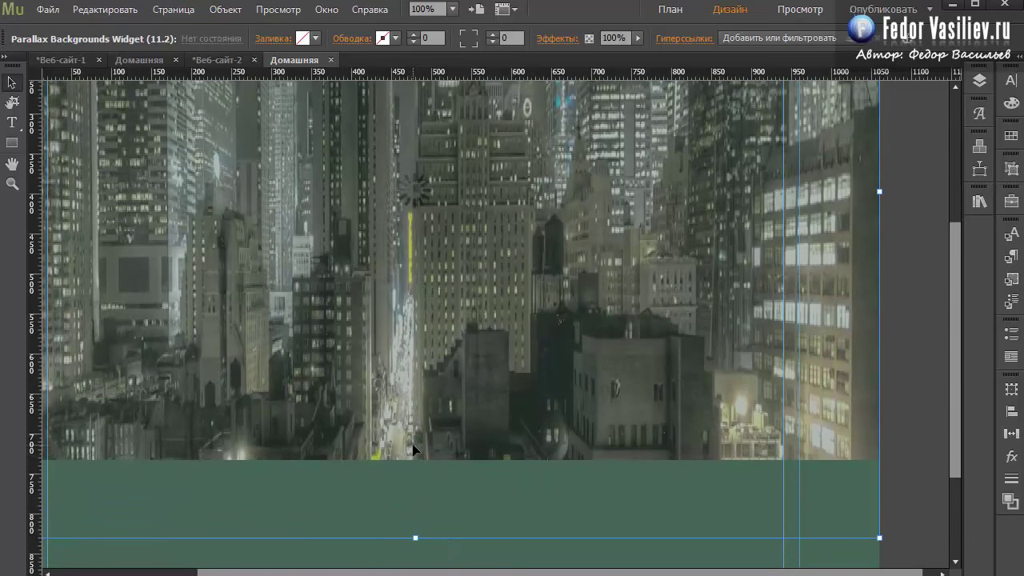
{"action": "scroll", "coordinate": [429, 434], "scroll_direction": "up", "scroll_amount": 5}
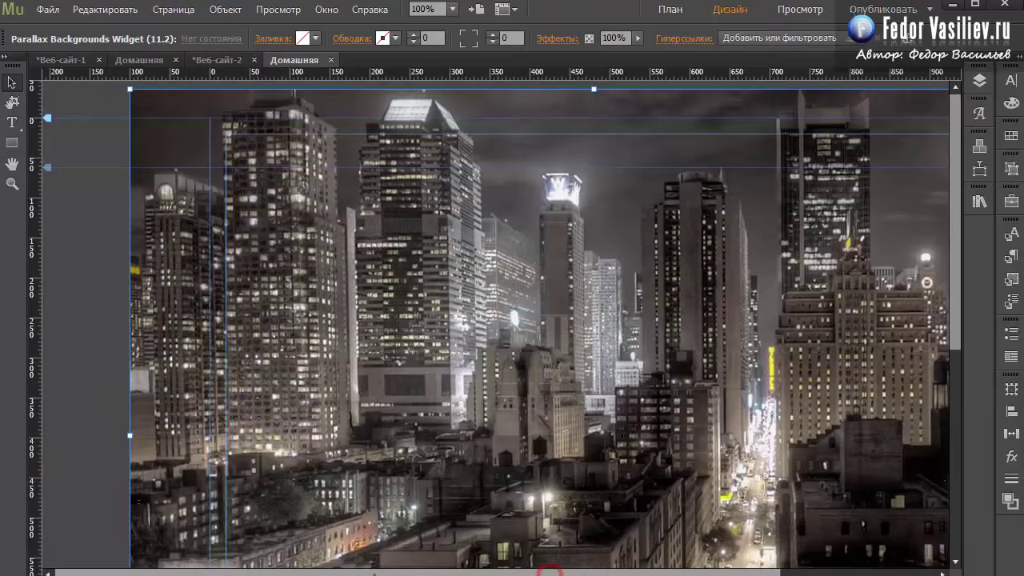
{"action": "scroll", "coordinate": [678, 244], "scroll_direction": "right", "scroll_amount": 1}
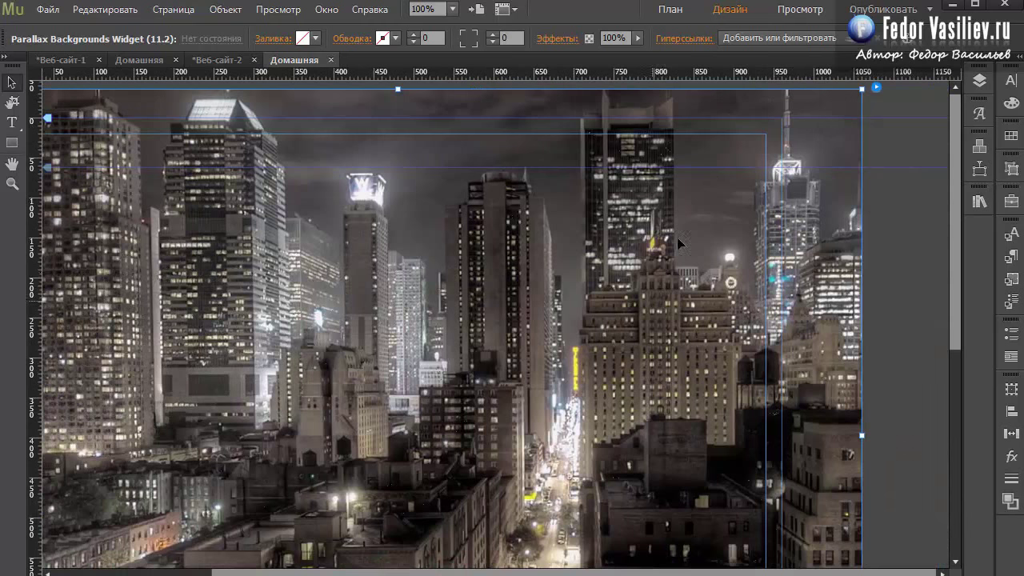
{"action": "left_click", "coordinate": [48, 9]}
{"action": "left_click", "coordinate": [161, 285]}
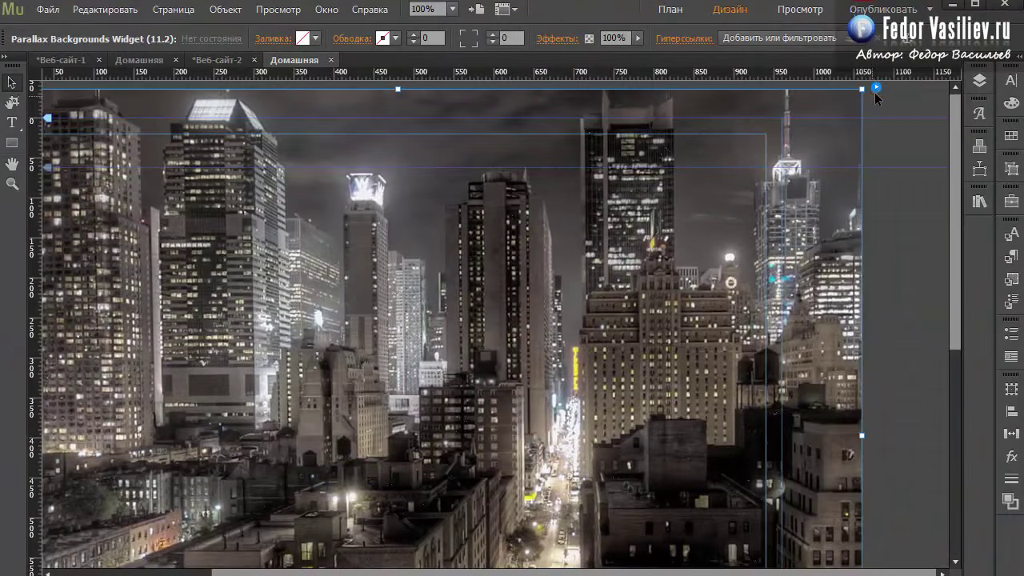
Set the parallax widget's Friction to 1
{"action": "left_click", "coordinate": [876, 86]}
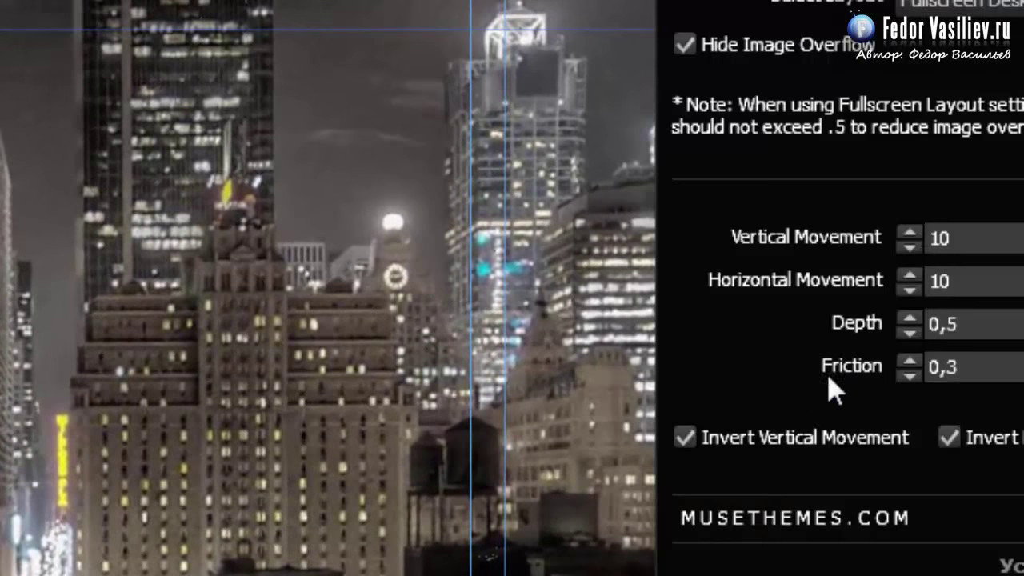
{"action": "left_click", "coordinate": [968, 368]}
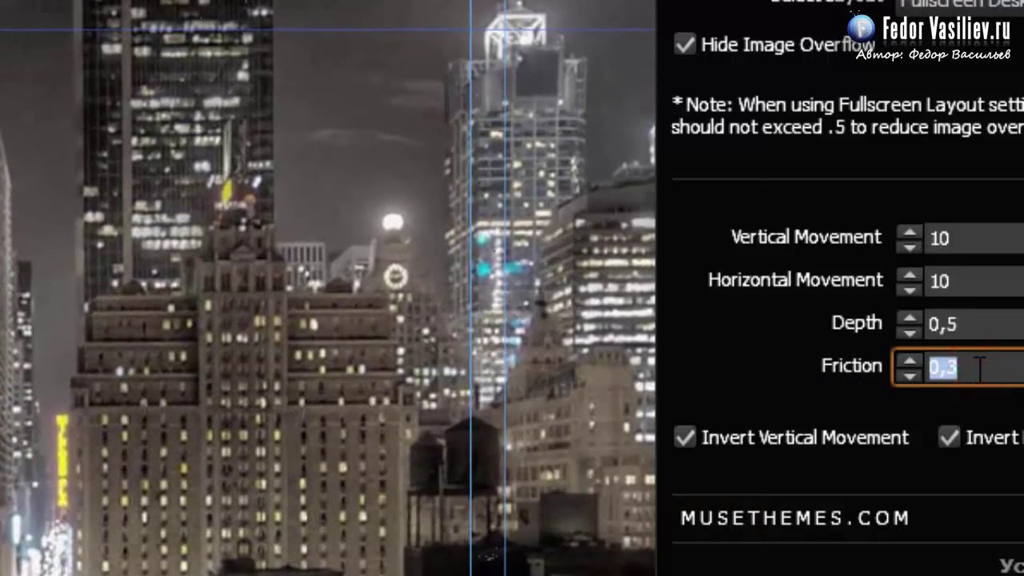
{"action": "left_click", "coordinate": [979, 368]}
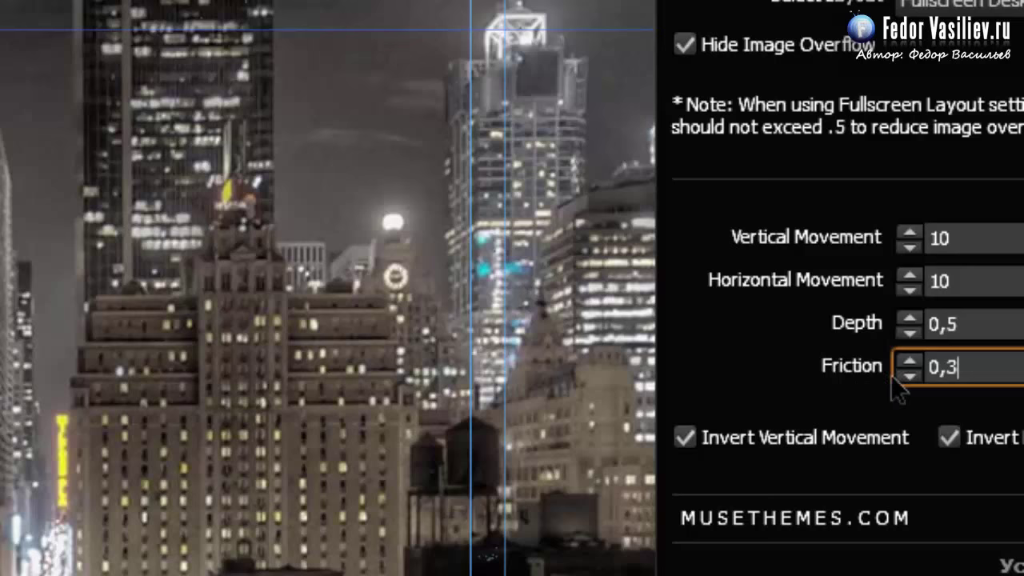
{"action": "left_click", "coordinate": [965, 368]}
{"action": "key", "text": "BackSpace"}
{"action": "key", "text": "BackSpace"}
{"action": "key", "text": "BackSpace"}
{"action": "type", "text": "1"}
{"action": "key", "text": "Return"}
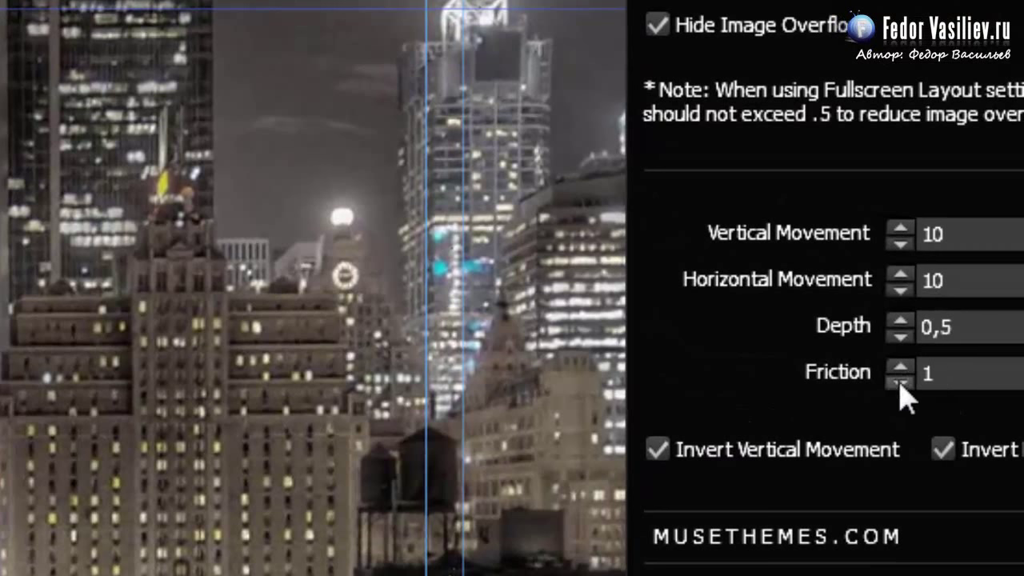
Lower the parallax widget's Friction to 0,1
{"action": "left_click", "coordinate": [943, 373]}
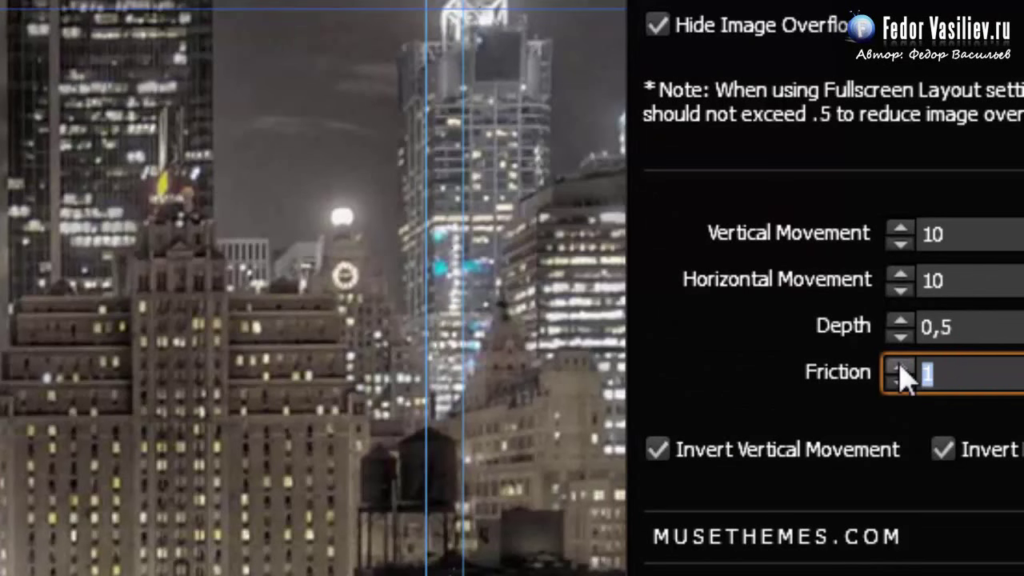
{"action": "left_click", "coordinate": [901, 366]}
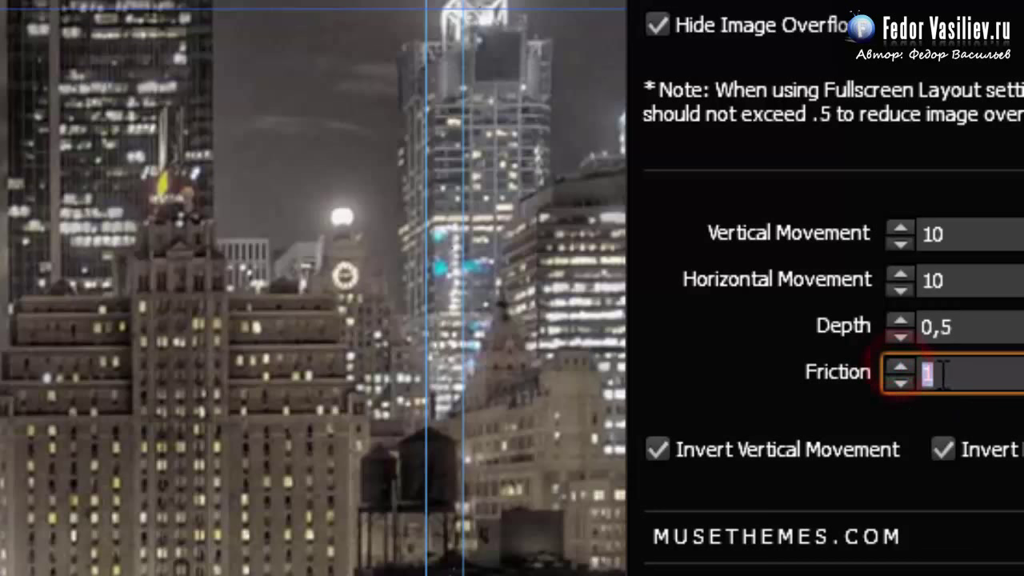
{"action": "left_click", "coordinate": [901, 384]}
{"action": "left_click", "coordinate": [901, 384]}
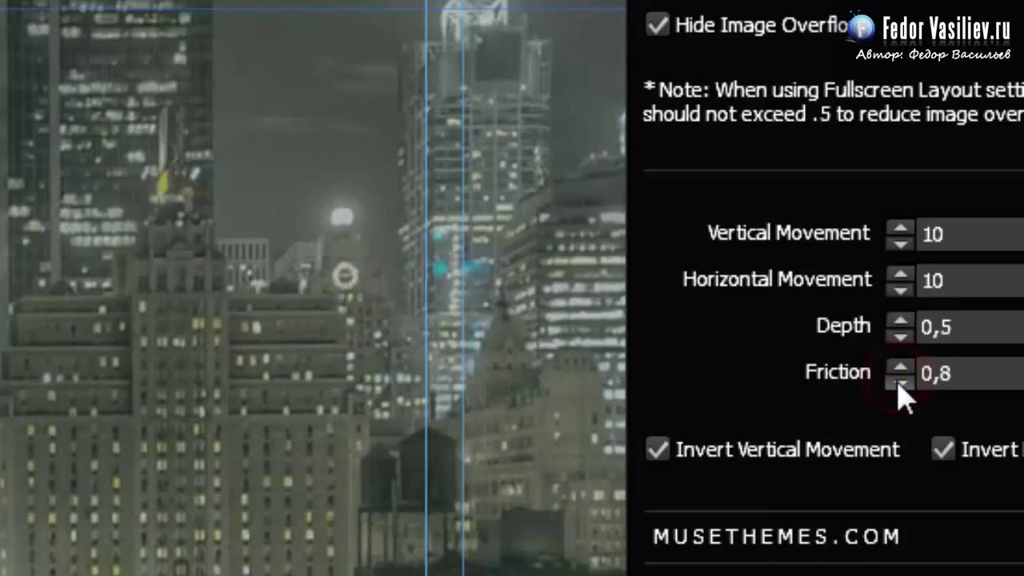
{"action": "left_click", "coordinate": [901, 384]}
{"action": "left_click", "coordinate": [901, 383]}
{"action": "left_click", "coordinate": [900, 383]}
{"action": "left_click", "coordinate": [901, 383]}
{"action": "left_click", "coordinate": [901, 383]}
{"action": "left_click", "coordinate": [899, 384]}
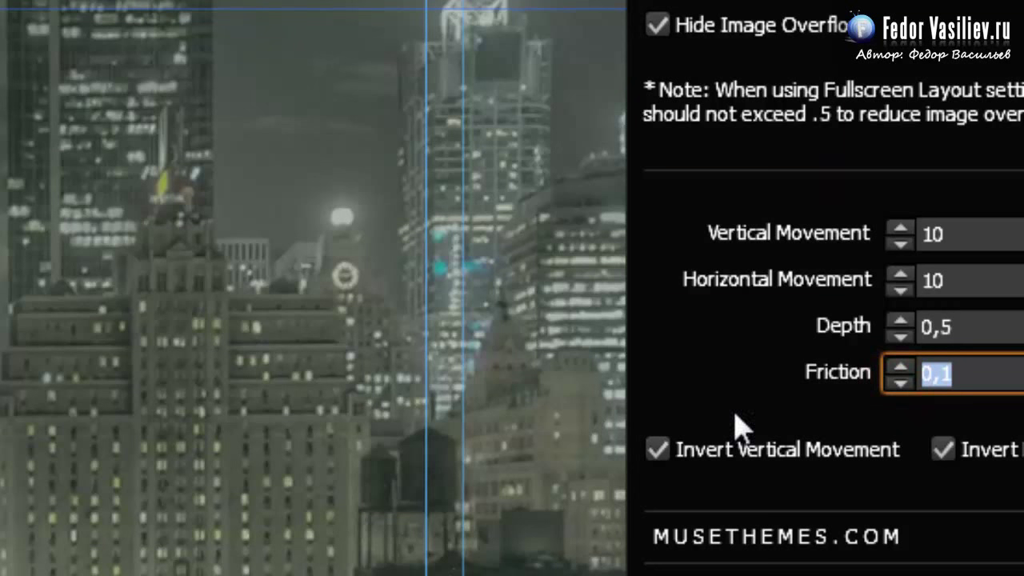
{"action": "left_click", "coordinate": [950, 378]}
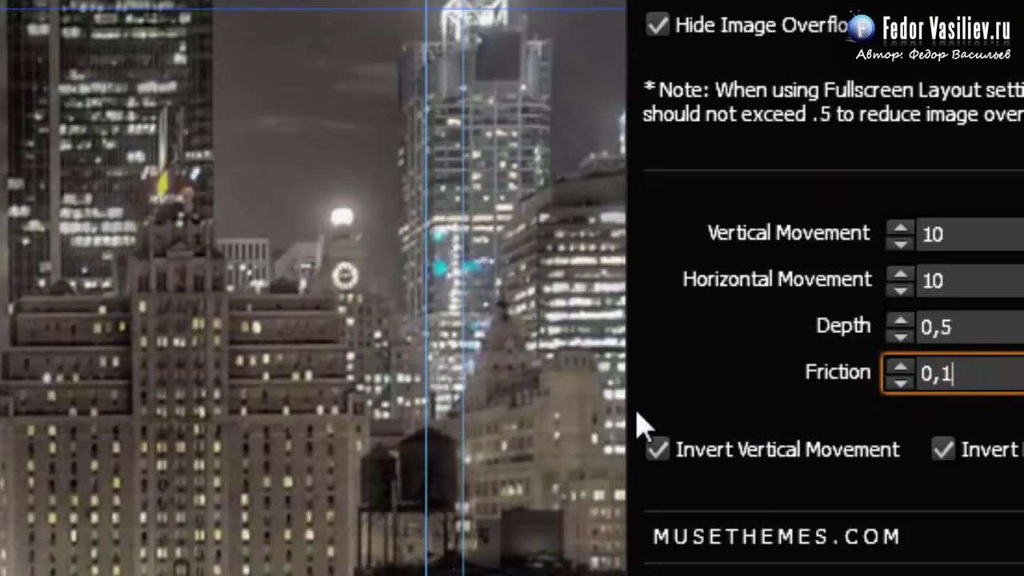
Set the widget's Depth to 1 and preview the page in the browser
{"action": "left_click", "coordinate": [965, 327]}
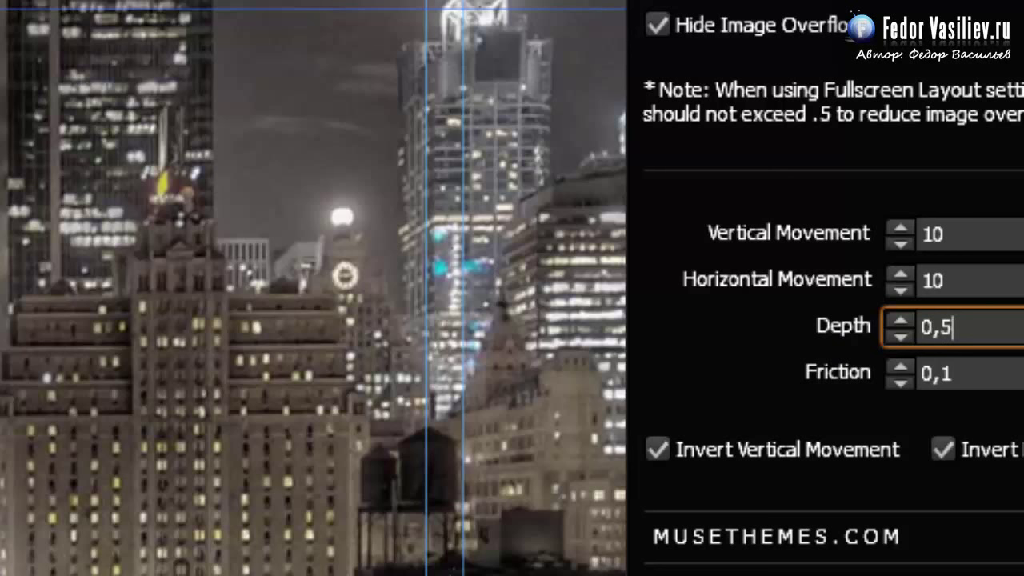
{"action": "double_click", "coordinate": [967, 327]}
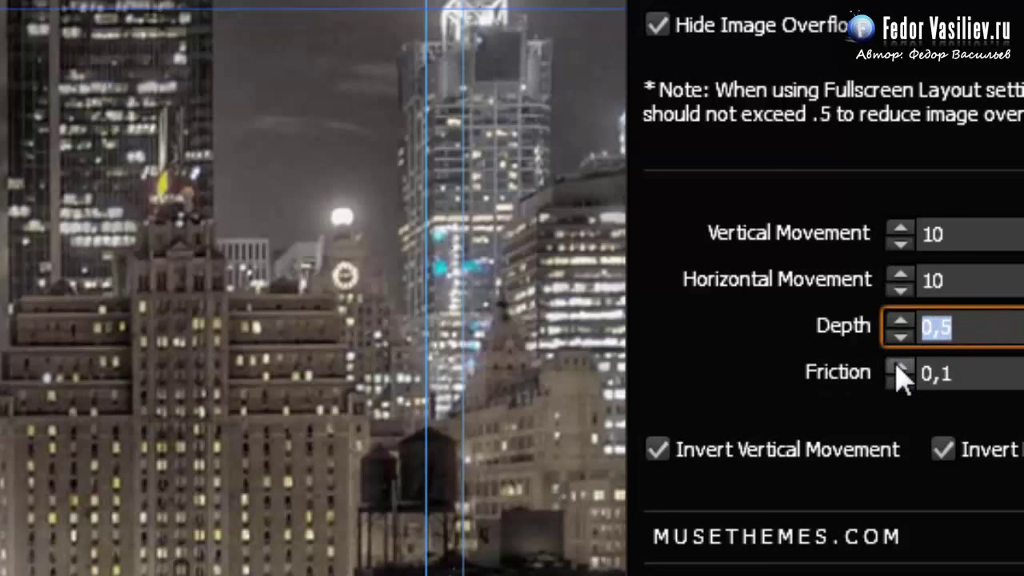
{"action": "type", "text": "1"}
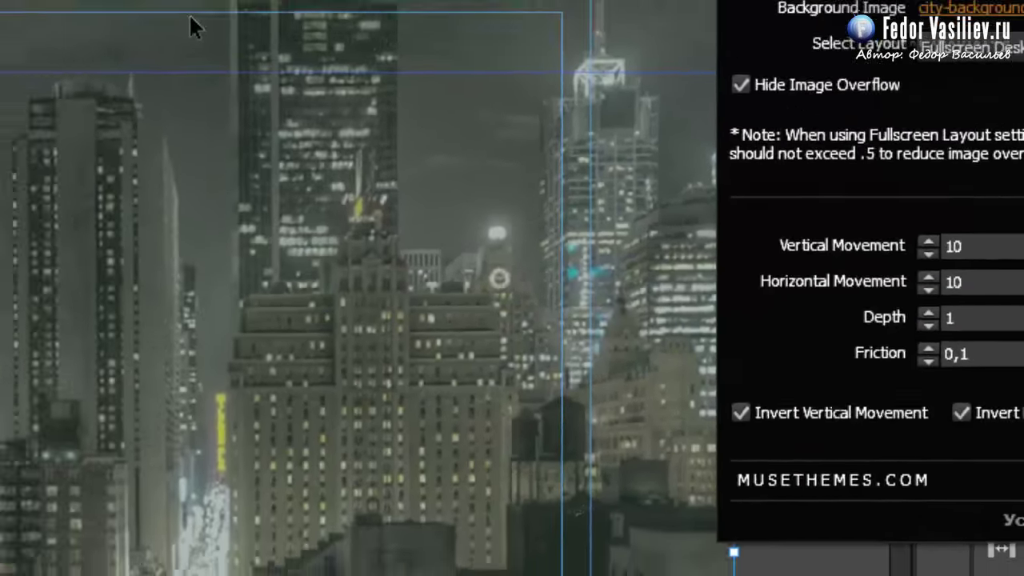
{"action": "left_click", "coordinate": [498, 118]}
{"action": "left_click", "coordinate": [48, 10]}
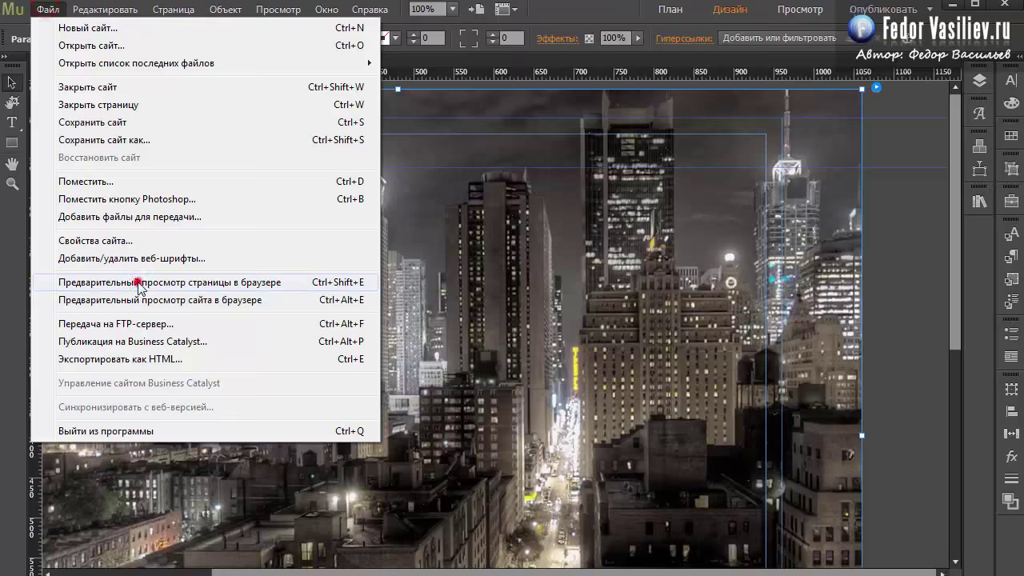
{"action": "left_click", "coordinate": [136, 280]}
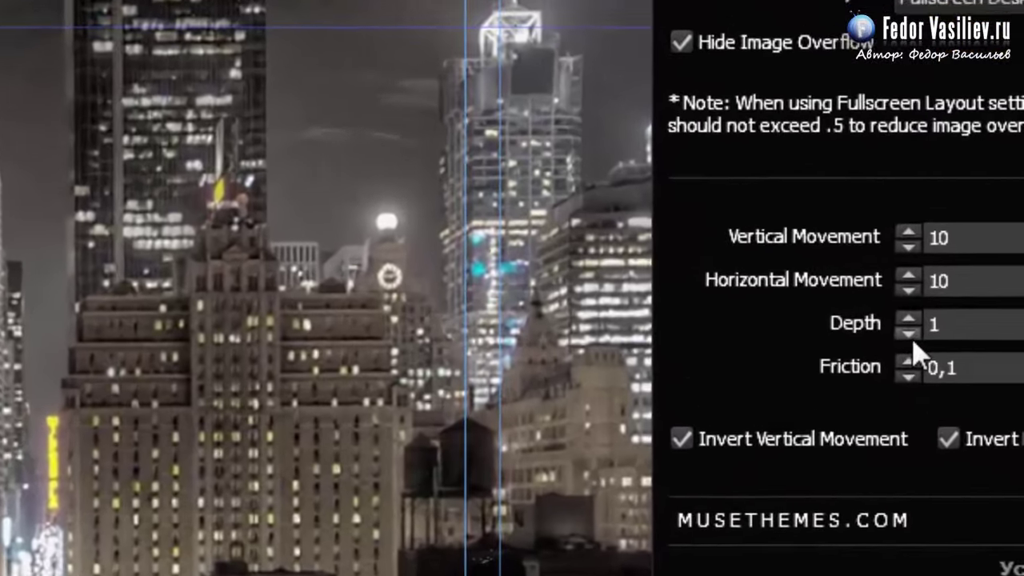
Reduce the parallax widget's Depth to 0,5
{"action": "left_click", "coordinate": [957, 312]}
{"action": "left_click", "coordinate": [957, 312]}
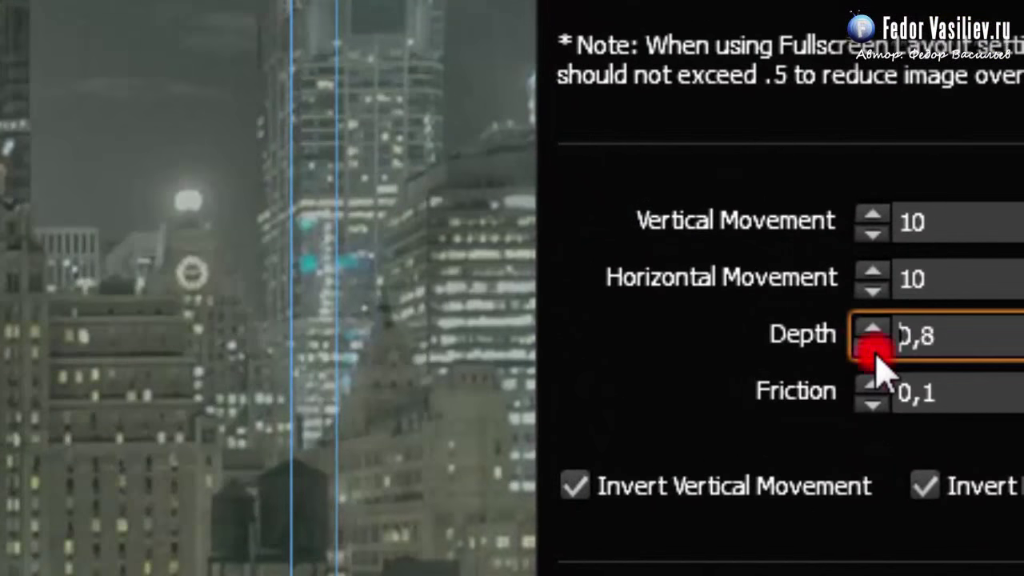
{"action": "left_click", "coordinate": [957, 313]}
{"action": "left_click", "coordinate": [957, 312]}
{"action": "left_click", "coordinate": [873, 351]}
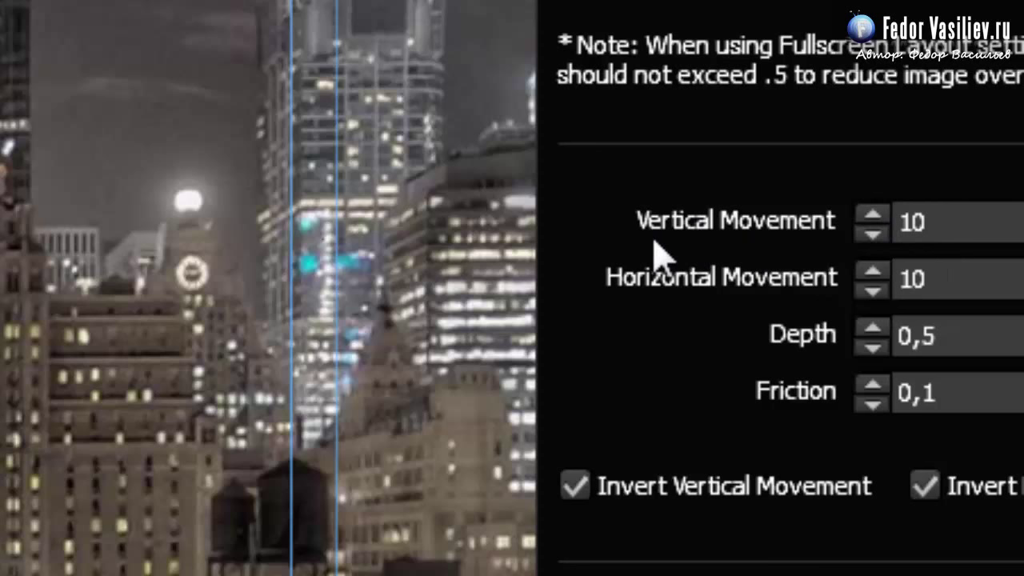
Set the city background widget's Vertical Movement to 0 and preview the page in the browser
{"action": "double_click", "coordinate": [937, 222]}
{"action": "left_click", "coordinate": [961, 279]}
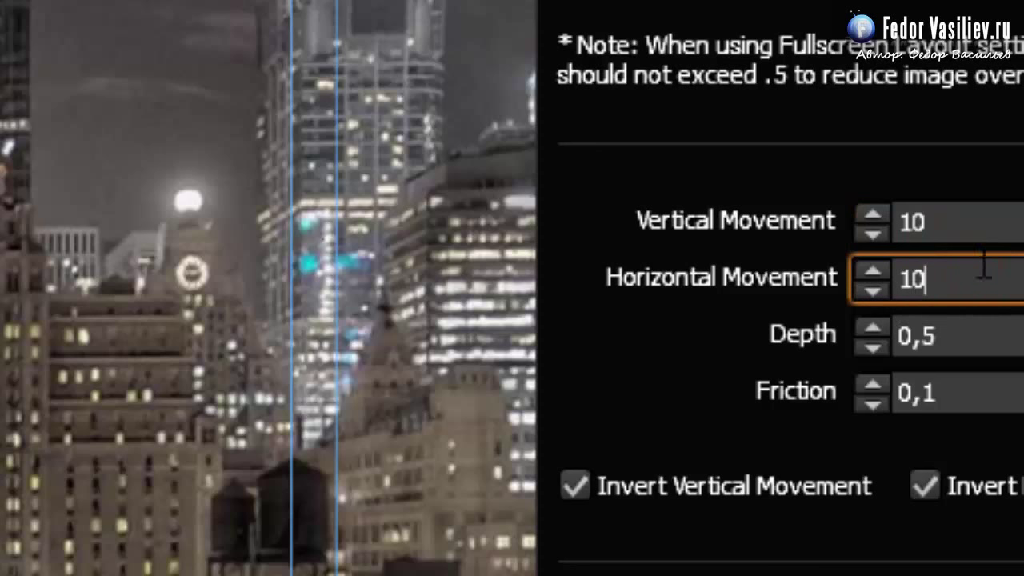
{"action": "left_click", "coordinate": [963, 221]}
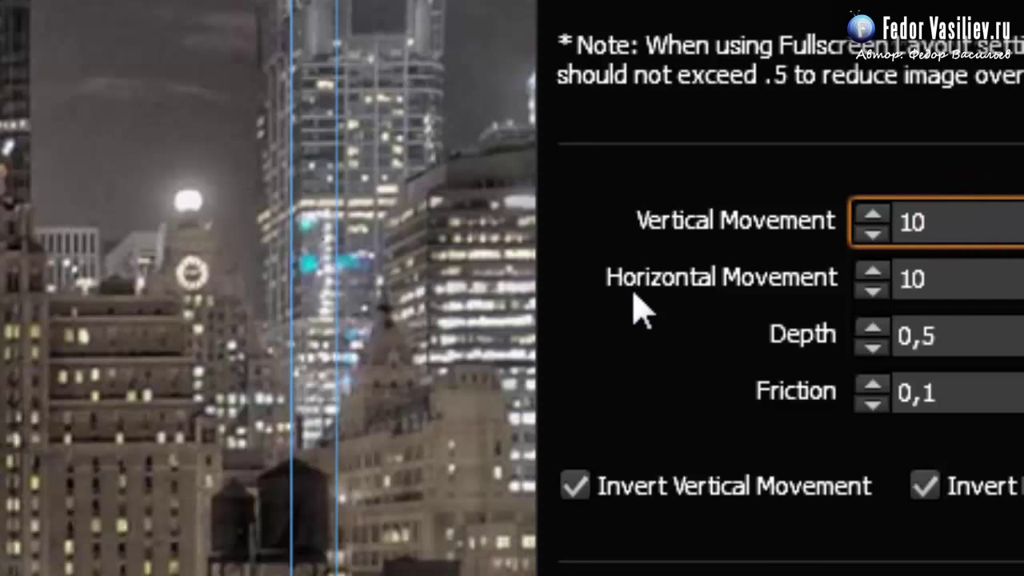
{"action": "left_click", "coordinate": [966, 278]}
{"action": "left_click", "coordinate": [961, 223]}
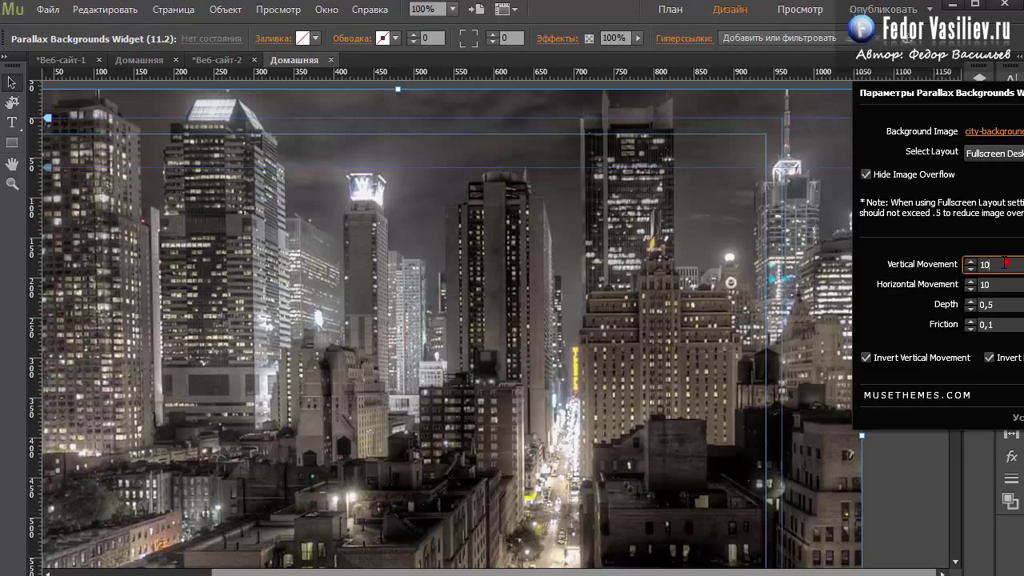
{"action": "key", "text": "BackSpace"}
{"action": "key", "text": "BackSpace"}
{"action": "type", "text": "0"}
{"action": "key", "text": "Return"}
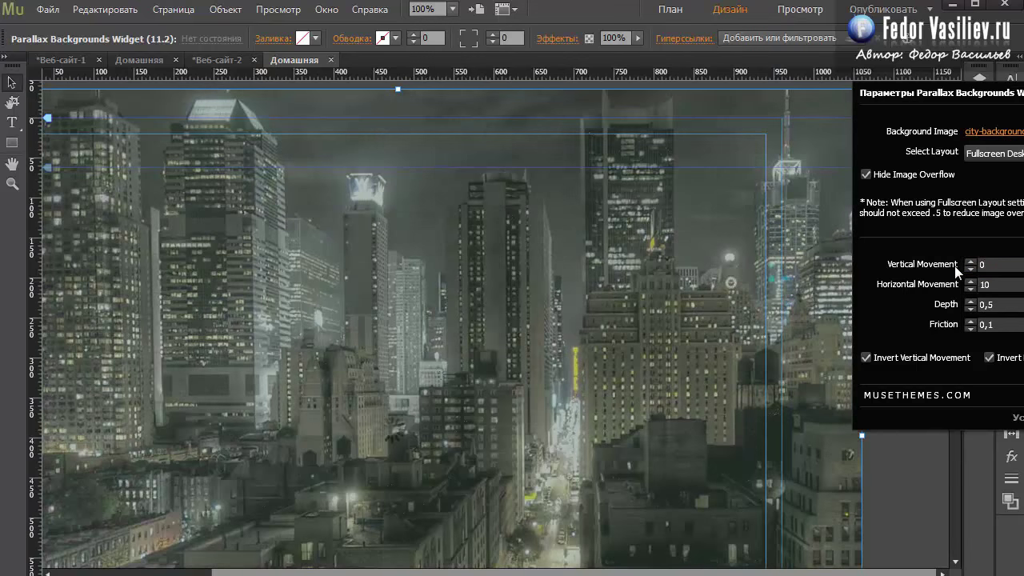
{"action": "left_click", "coordinate": [47, 10]}
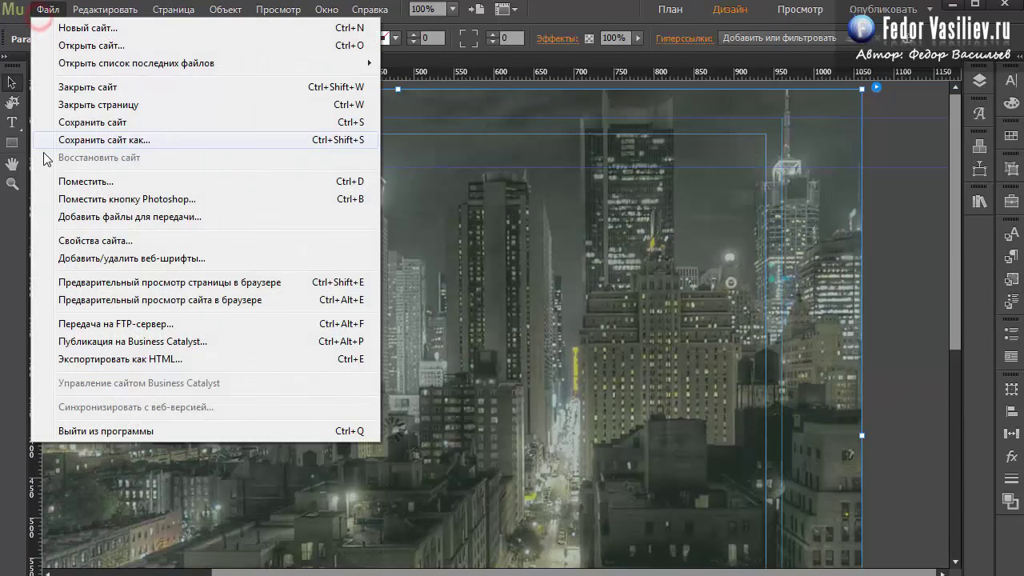
{"action": "left_click", "coordinate": [149, 281]}
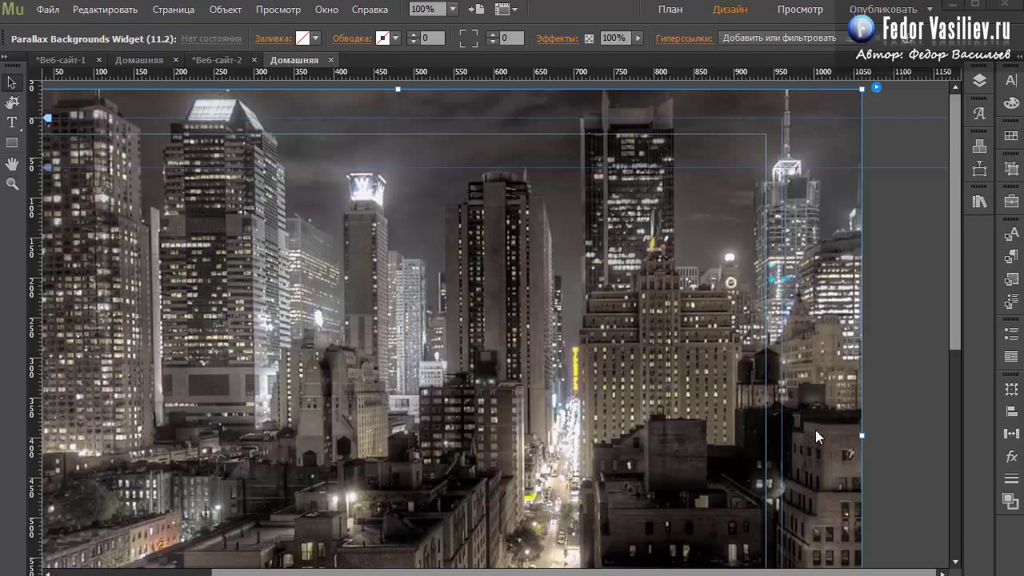
Add a second Parallax Backgrounds widget from the library over the city image and position it near the page's upper middle
{"action": "left_click", "coordinate": [980, 203]}
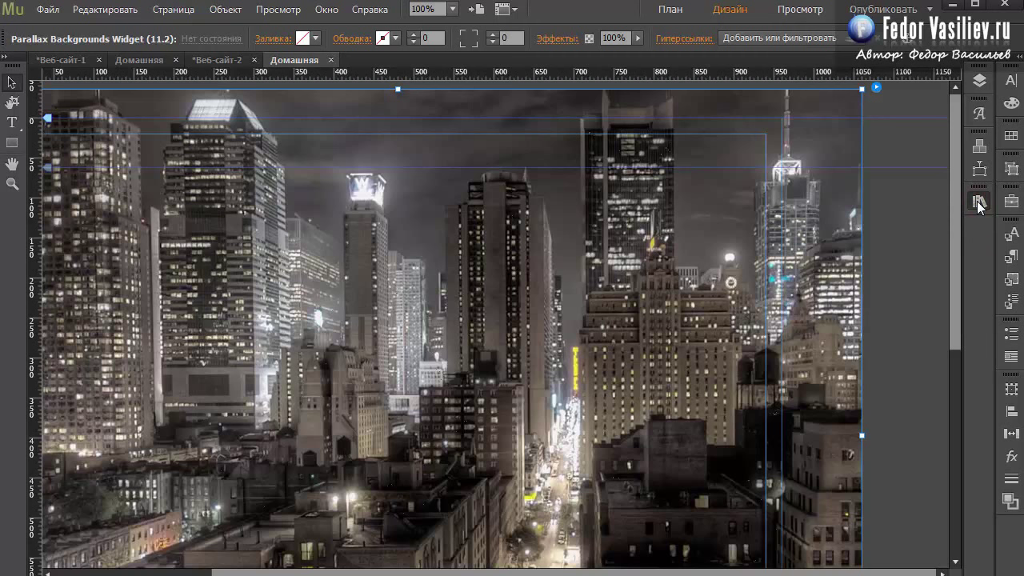
{"action": "left_click", "coordinate": [827, 310]}
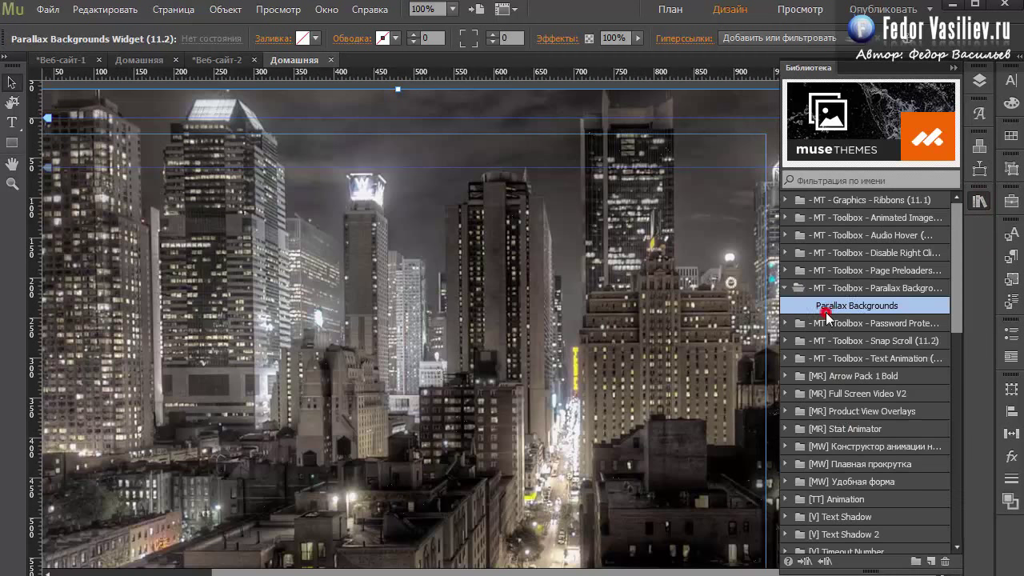
{"action": "left_click_drag", "start_coordinate": [828, 311], "coordinate": [332, 228]}
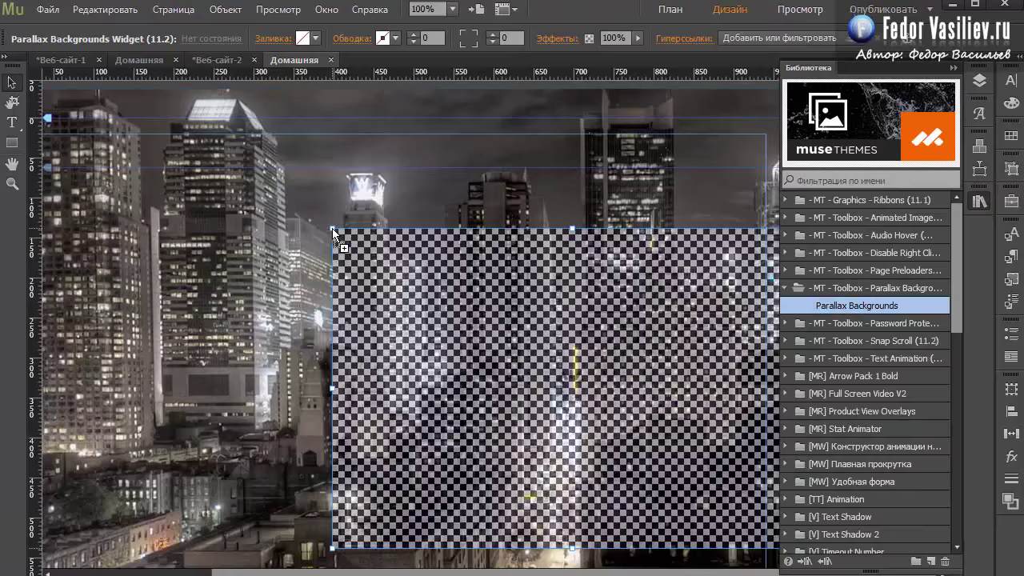
{"action": "left_click", "coordinate": [953, 67]}
{"action": "left_click", "coordinate": [953, 67]}
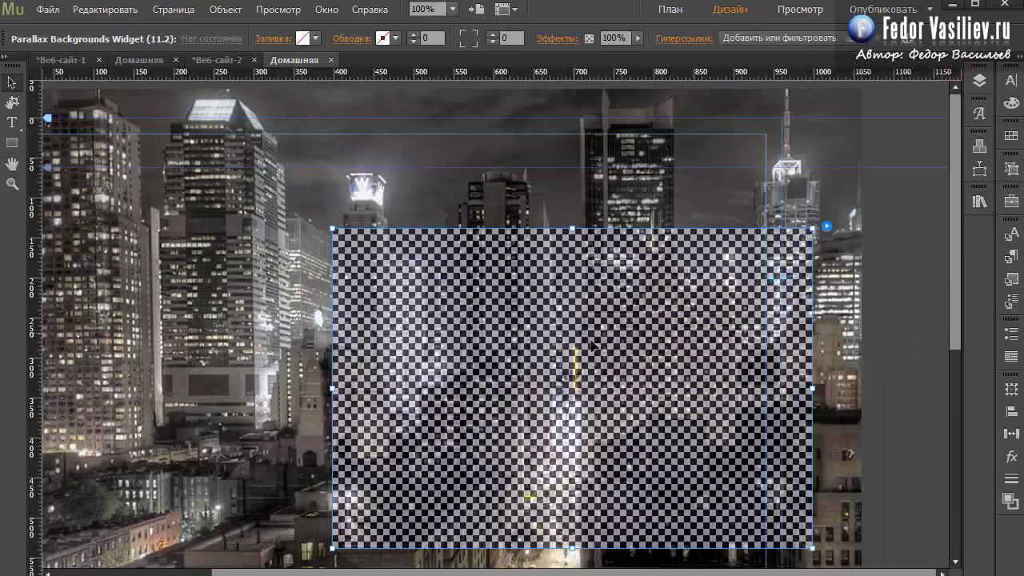
{"action": "left_click_drag", "start_coordinate": [604, 332], "coordinate": [462, 278]}
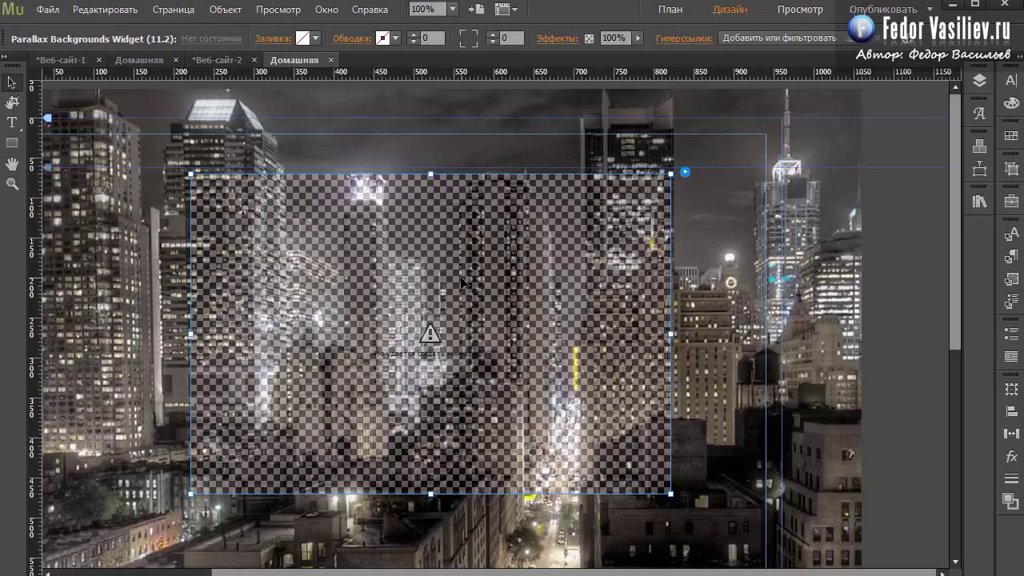
{"action": "left_click_drag", "start_coordinate": [484, 253], "coordinate": [480, 244]}
{"action": "left_click", "coordinate": [676, 175]}
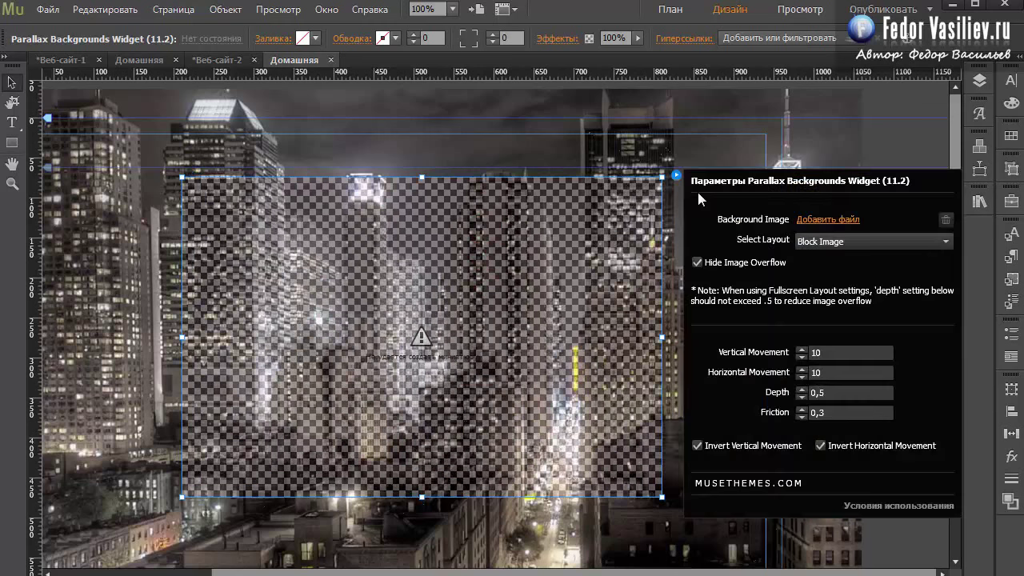
{"action": "left_click", "coordinate": [831, 240]}
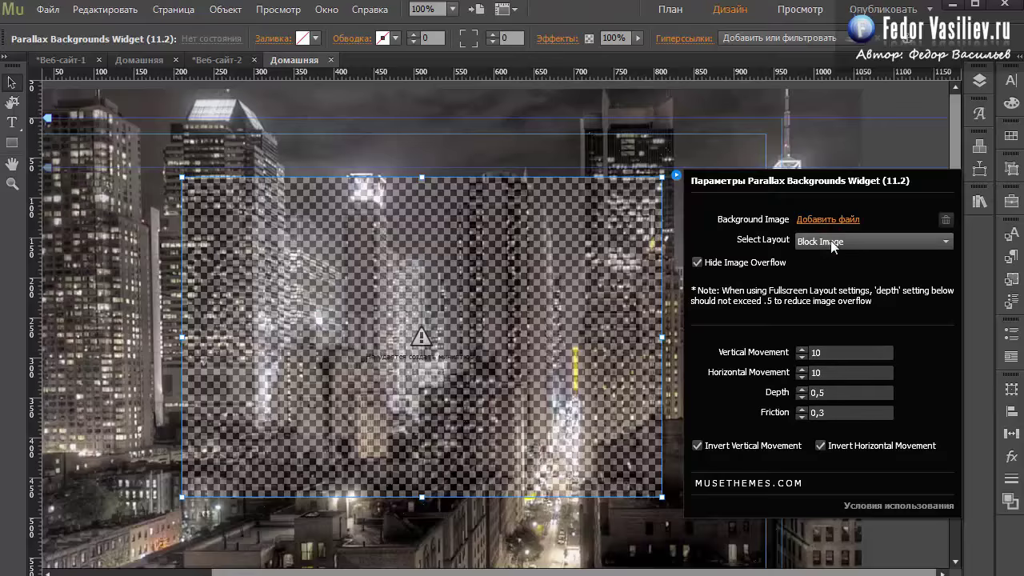
{"action": "left_click", "coordinate": [732, 288]}
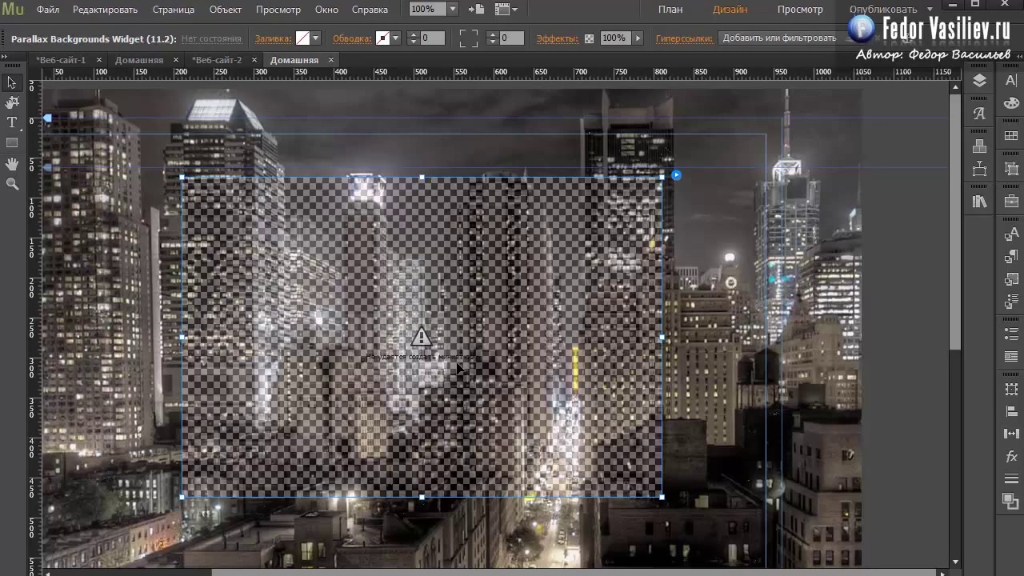
{"action": "left_click_drag", "start_coordinate": [478, 309], "coordinate": [488, 259]}
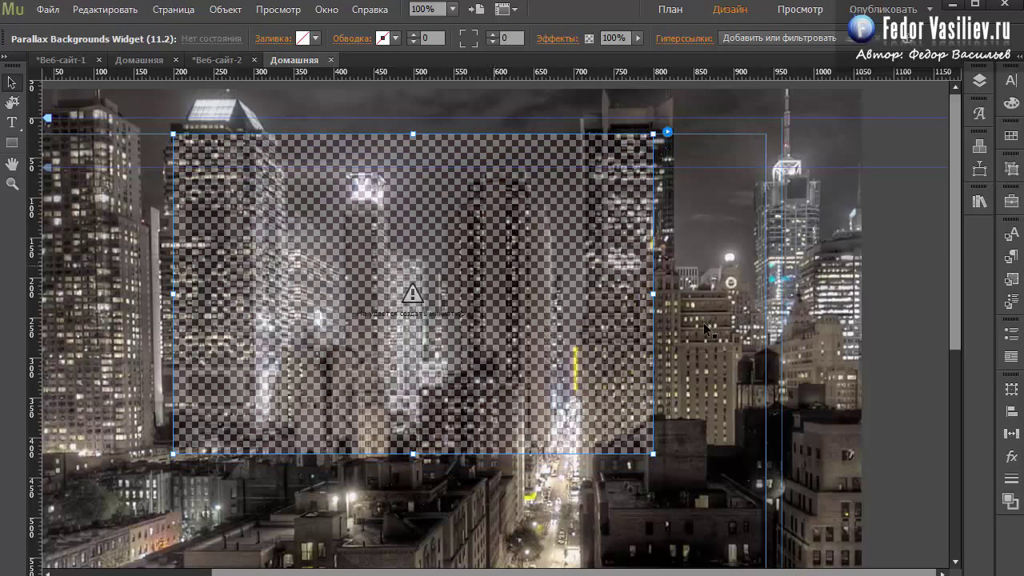
Set the new parallax widget's width and height to 512 each
{"action": "left_click", "coordinate": [1011, 389]}
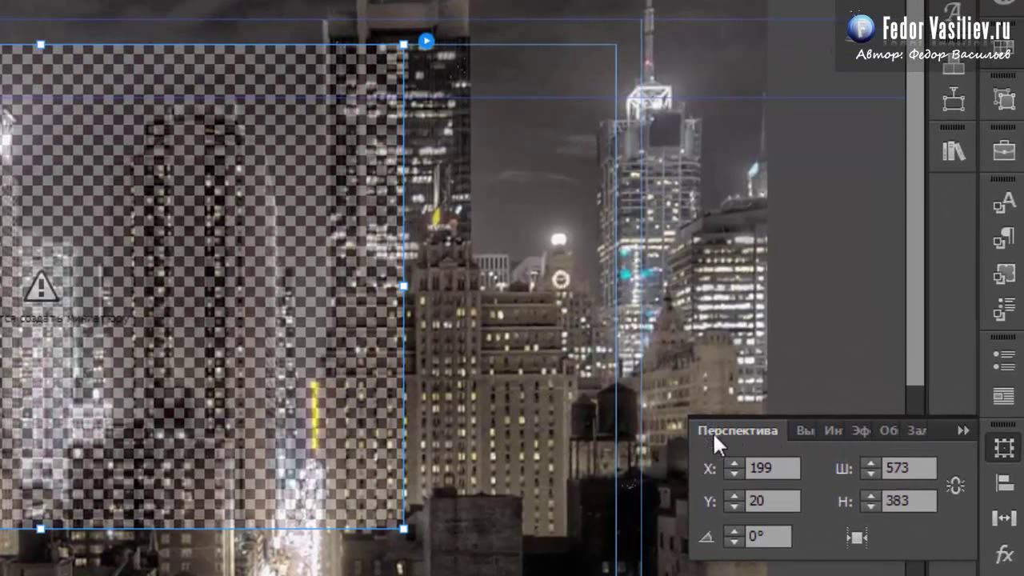
{"action": "double_click", "coordinate": [908, 468]}
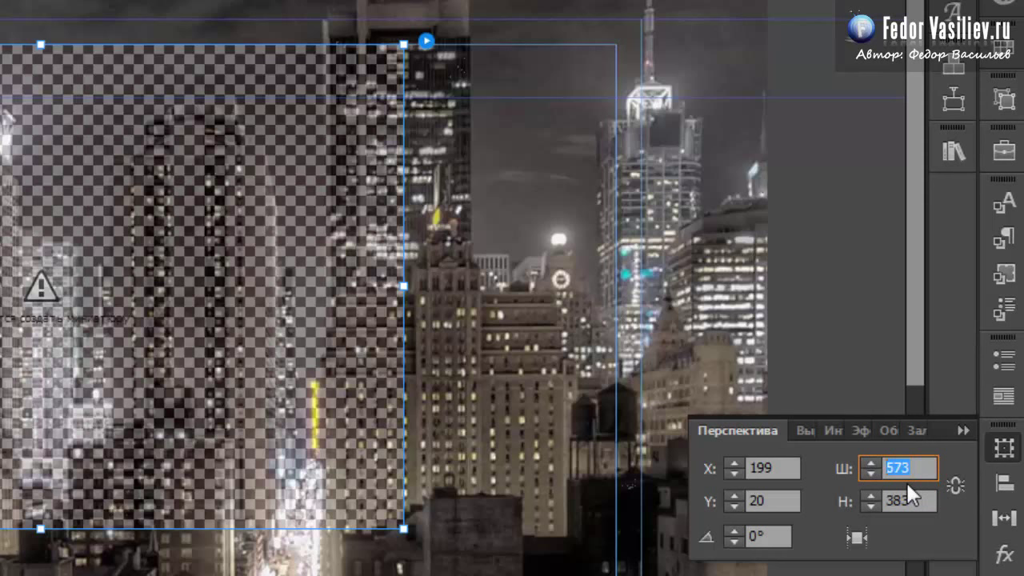
{"action": "type", "text": "512"}
{"action": "key", "text": "Tab"}
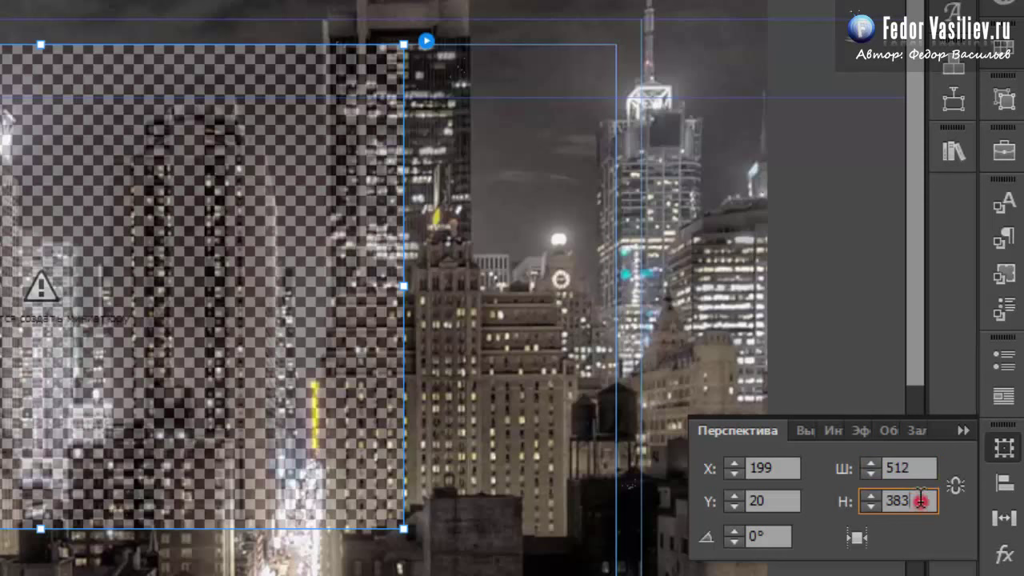
{"action": "key", "text": "Return"}
{"action": "double_click", "coordinate": [926, 501]}
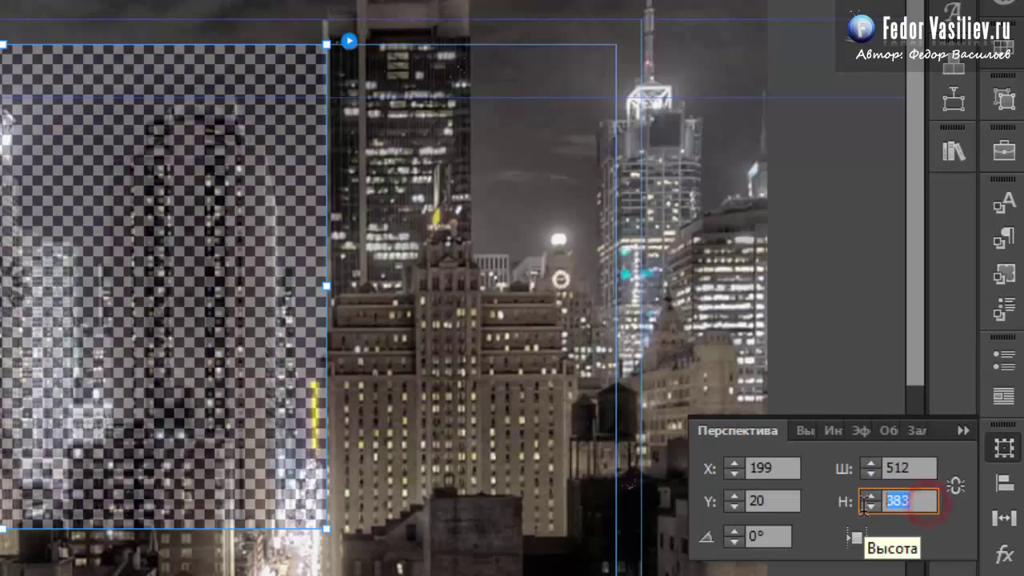
{"action": "type", "text": "512"}
{"action": "key", "text": "Return"}
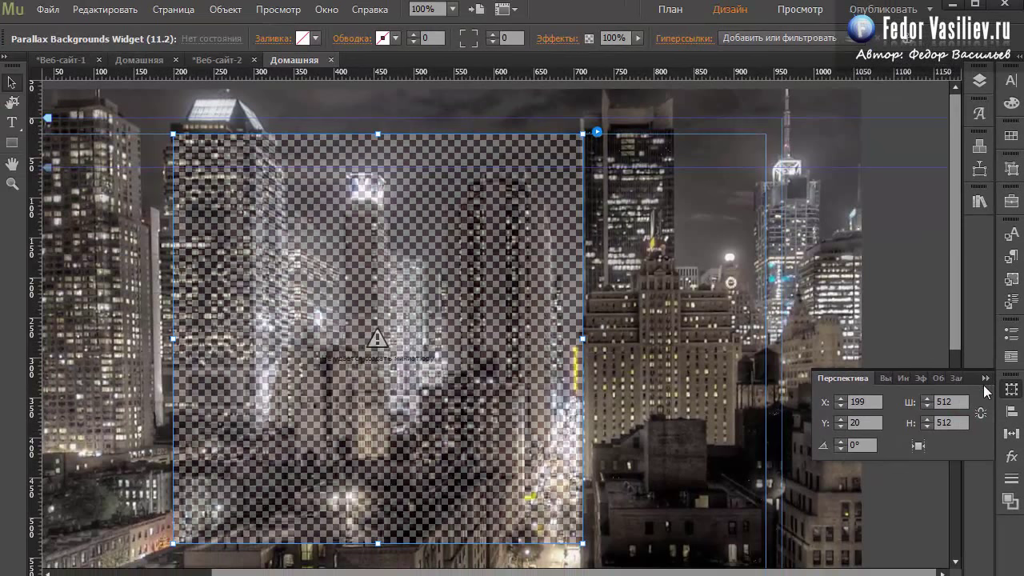
{"action": "left_click", "coordinate": [986, 378]}
Shift the 512-pixel widget slightly up and load Adobe-Muse-icon.png as its background image
{"action": "left_click_drag", "start_coordinate": [406, 285], "coordinate": [429, 272]}
{"action": "left_click", "coordinate": [617, 119]}
{"action": "left_click", "coordinate": [753, 163]}
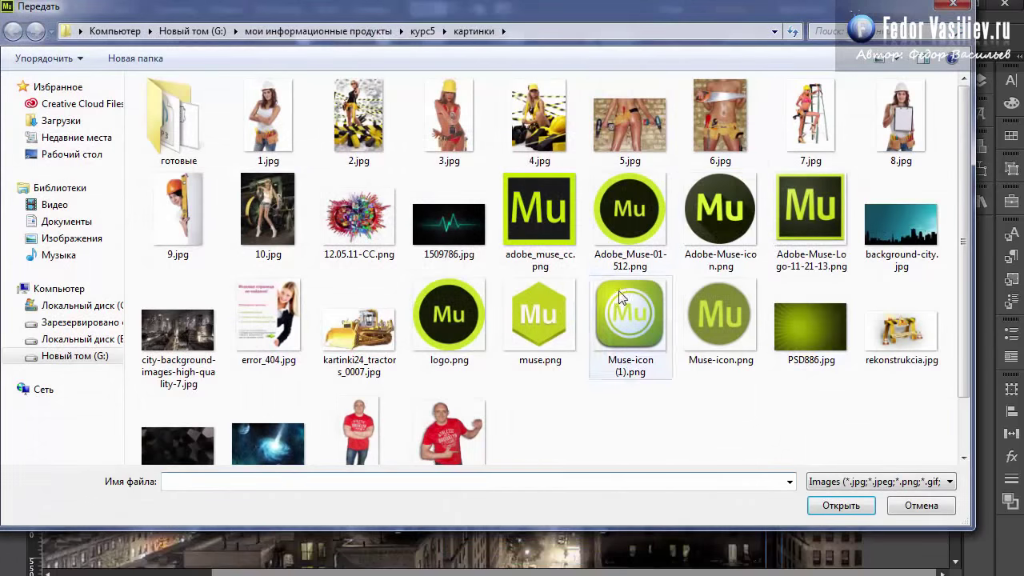
{"action": "left_click", "coordinate": [711, 226]}
{"action": "left_click", "coordinate": [835, 507]}
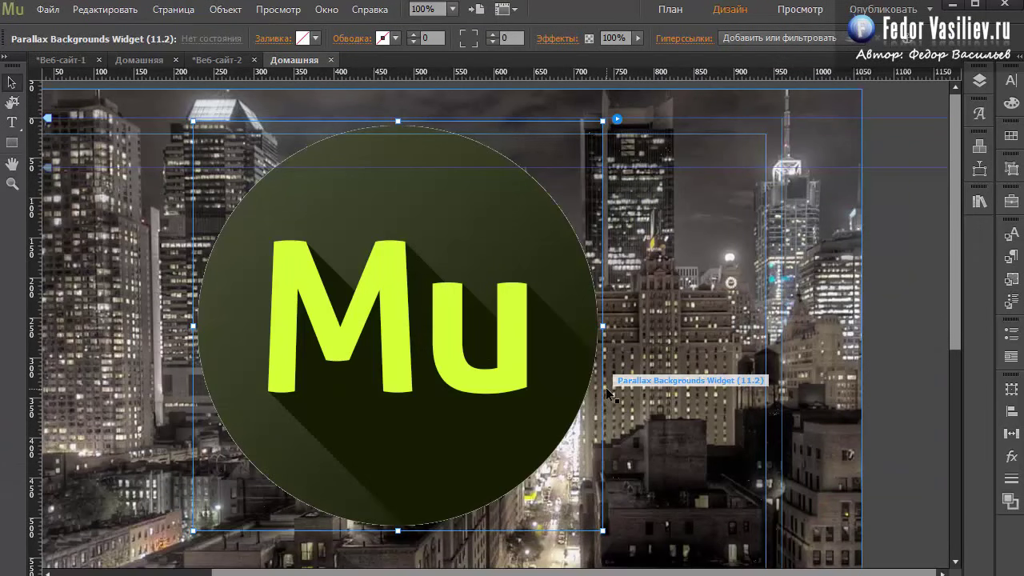
Preview the page with the Muse icon in the browser and return to the design
{"action": "left_click", "coordinate": [48, 10]}
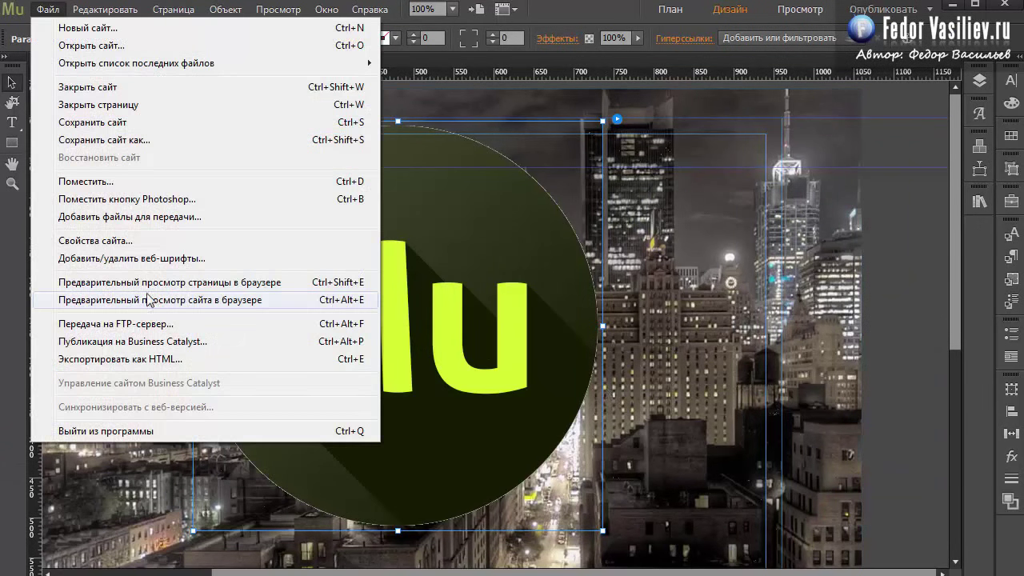
{"action": "left_click", "coordinate": [149, 234]}
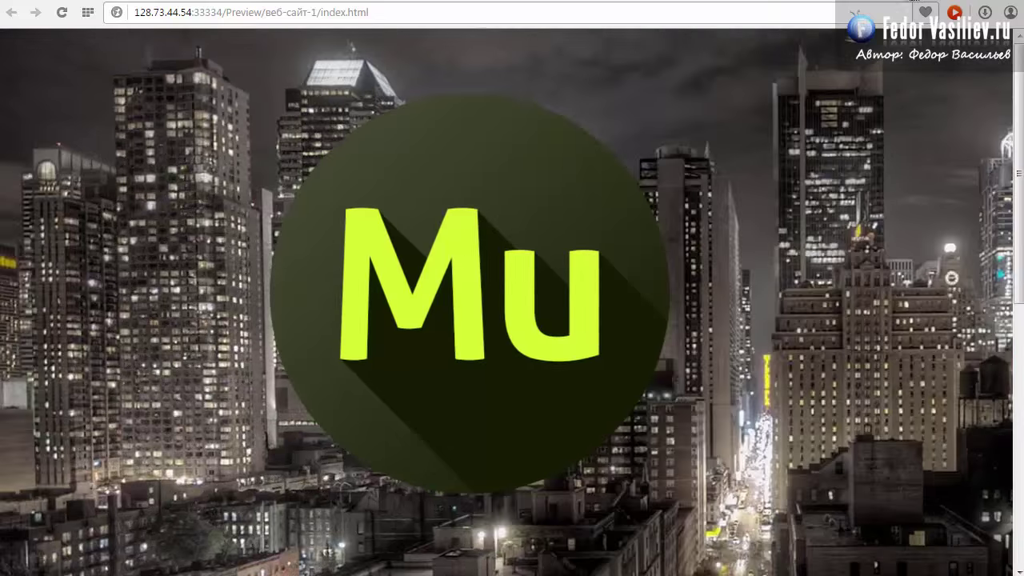
{"action": "key", "text": "alt+Tab"}
Turn off Hide Image Overflow for the Muse icon widget and preview the page in the browser
{"action": "left_click", "coordinate": [502, 280]}
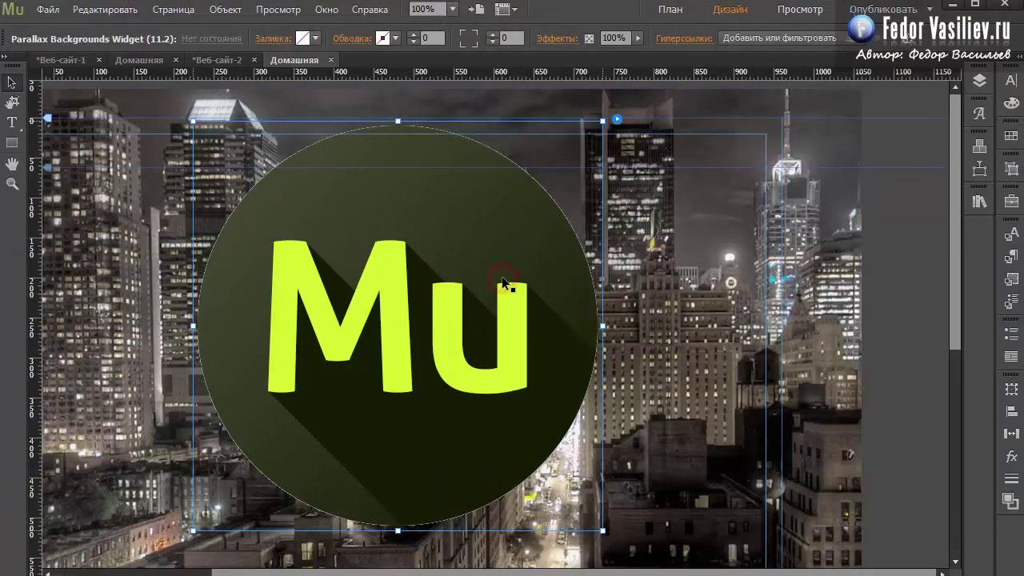
{"action": "left_click", "coordinate": [616, 120]}
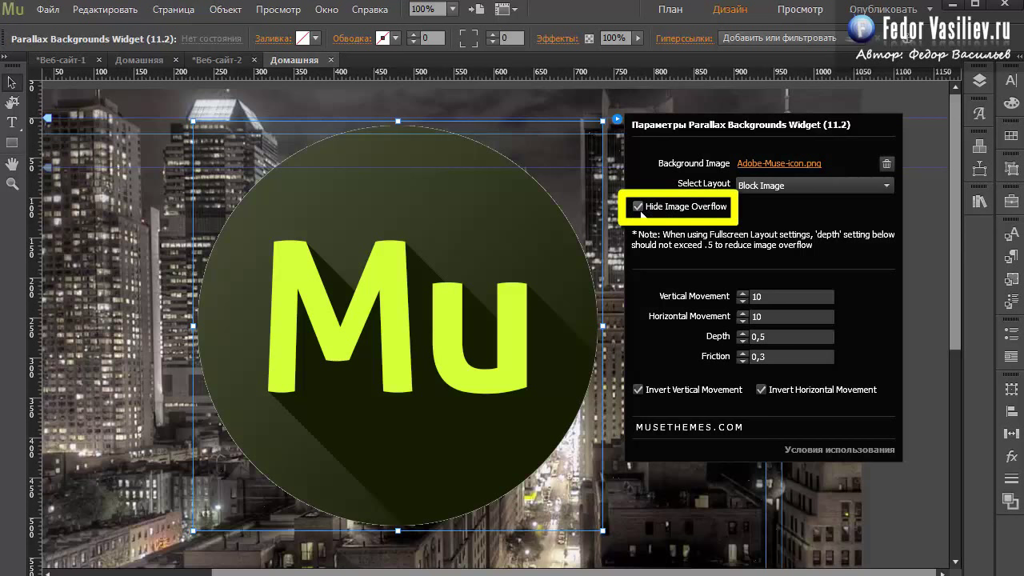
{"action": "left_click", "coordinate": [638, 206]}
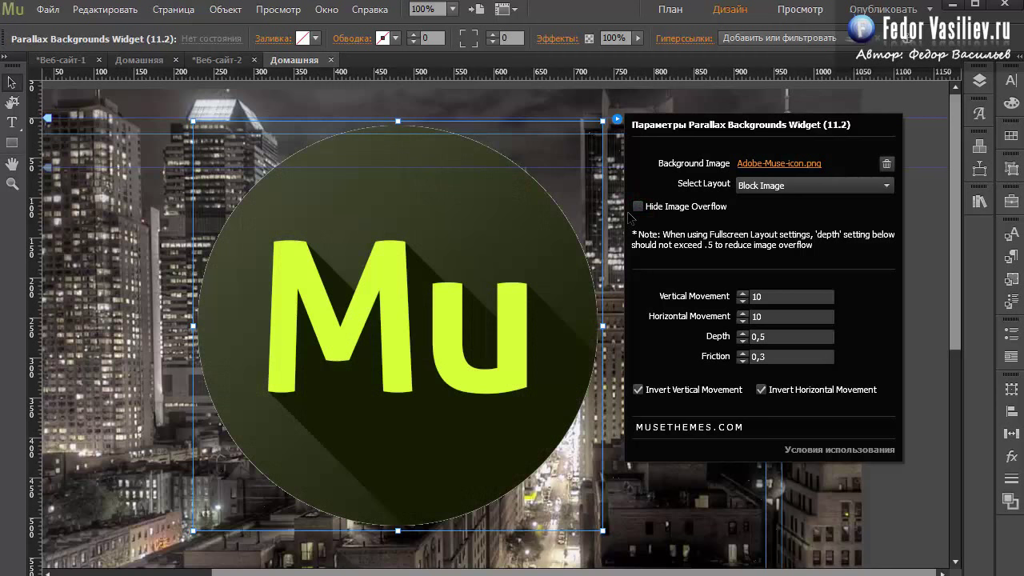
{"action": "left_click", "coordinate": [616, 218]}
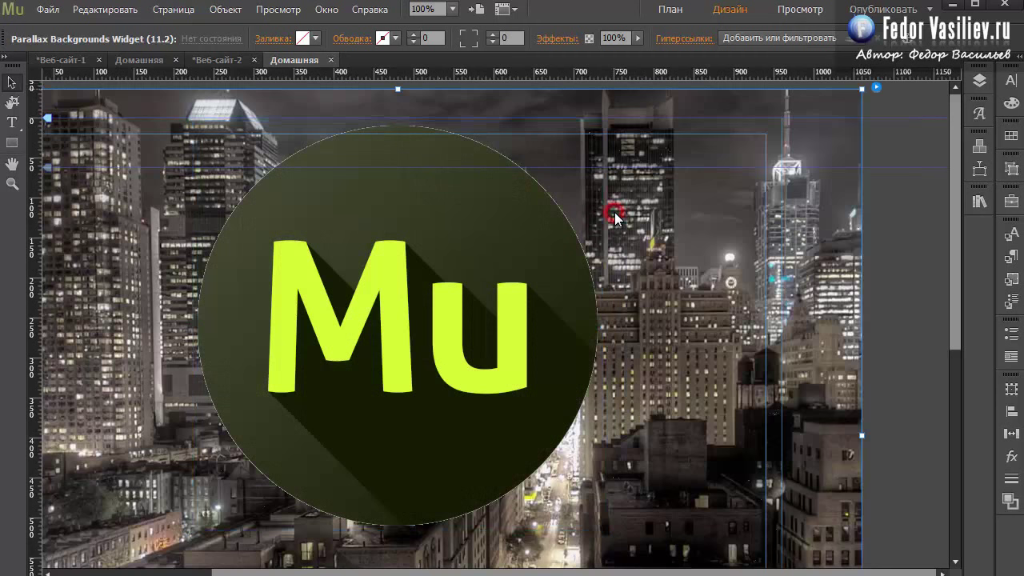
{"action": "left_click", "coordinate": [48, 9]}
{"action": "left_click", "coordinate": [170, 282]}
Lower the city background widget's Depth to 0,1
{"action": "left_click", "coordinate": [877, 91]}
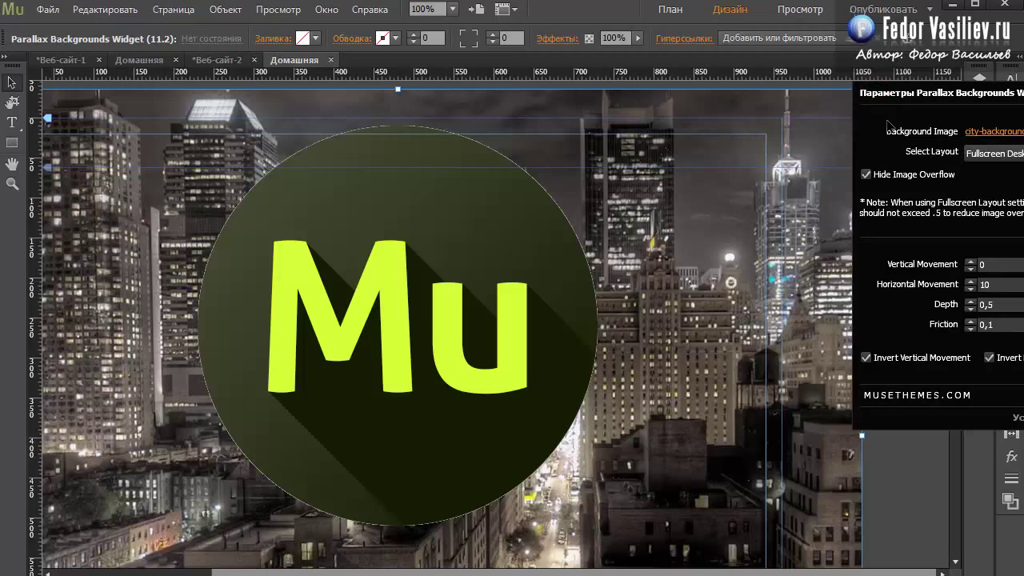
{"action": "left_click", "coordinate": [971, 310]}
{"action": "left_click", "coordinate": [971, 310]}
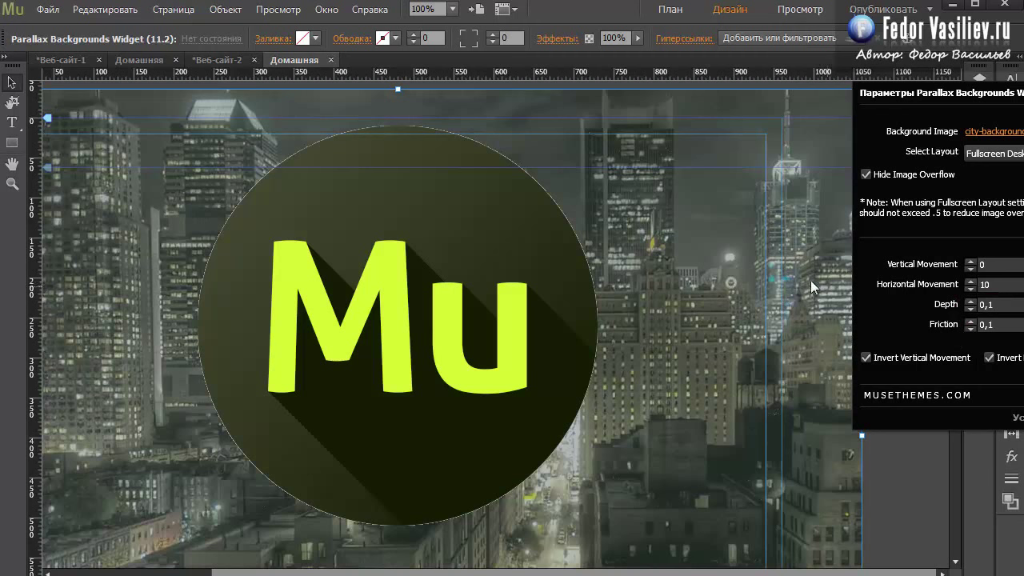
Raise the Muse icon widget's Depth to 1
{"action": "left_click", "coordinate": [467, 261]}
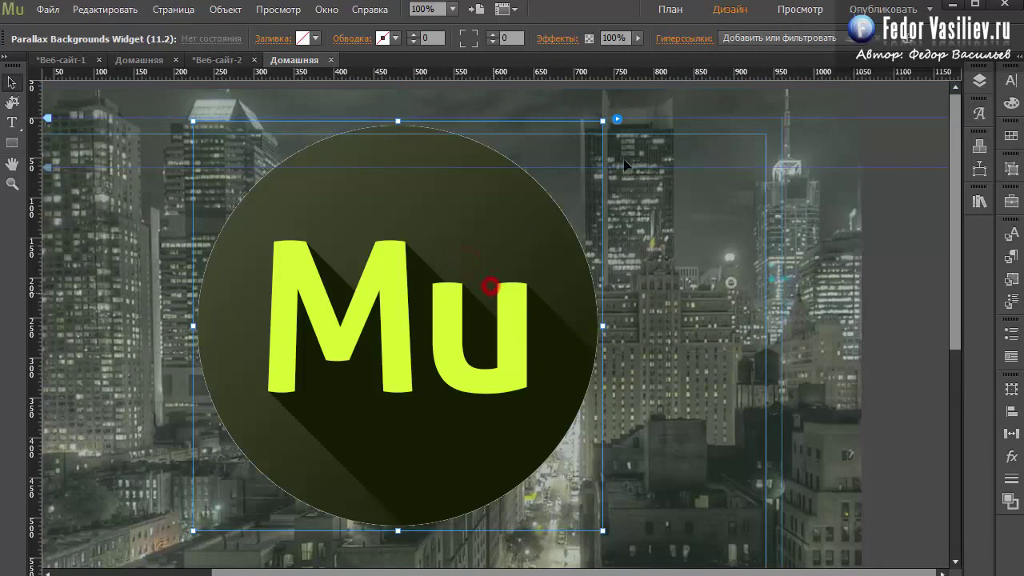
{"action": "left_click", "coordinate": [616, 119]}
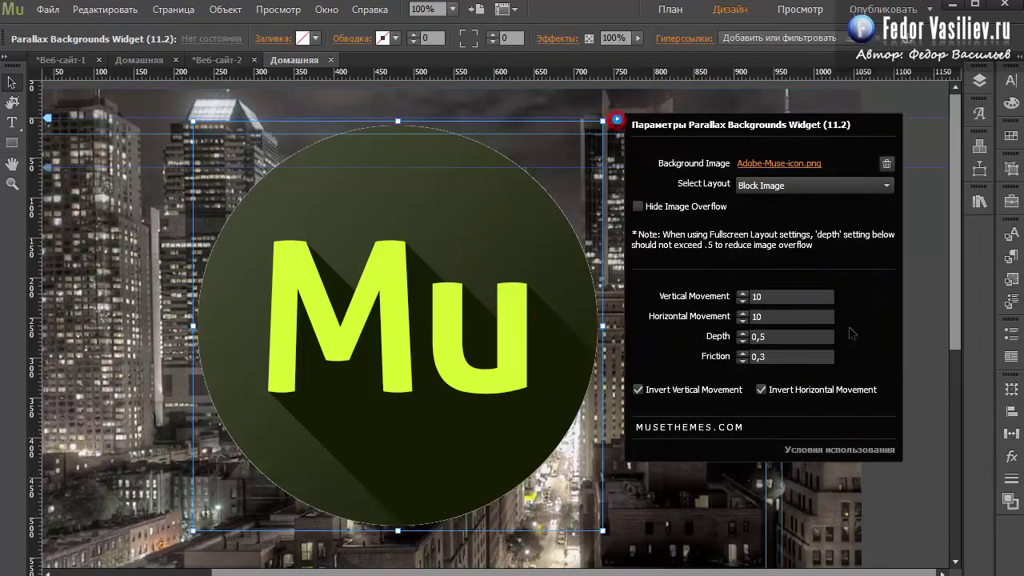
{"action": "left_click", "coordinate": [742, 332]}
{"action": "left_click", "coordinate": [741, 332]}
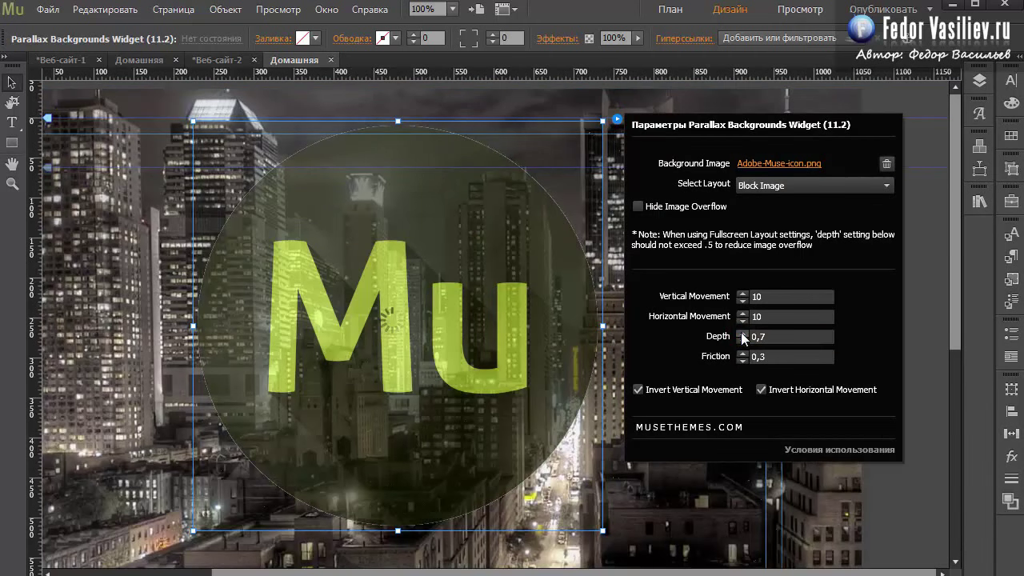
{"action": "left_click", "coordinate": [741, 332]}
{"action": "left_click", "coordinate": [742, 332]}
{"action": "left_click", "coordinate": [742, 332]}
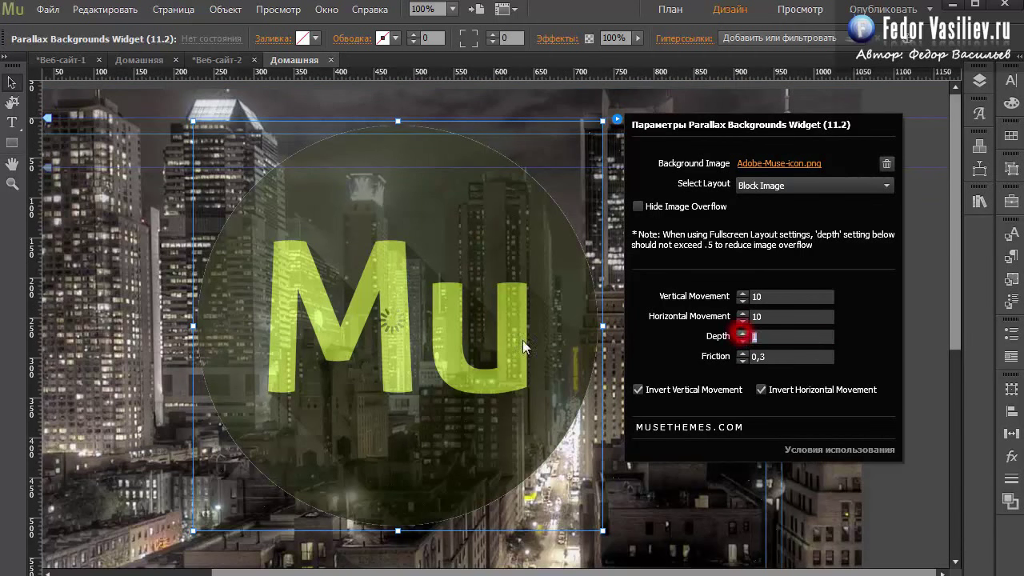
Preview the page in the browser to check the depth difference between icon and city background
{"action": "left_click", "coordinate": [614, 438]}
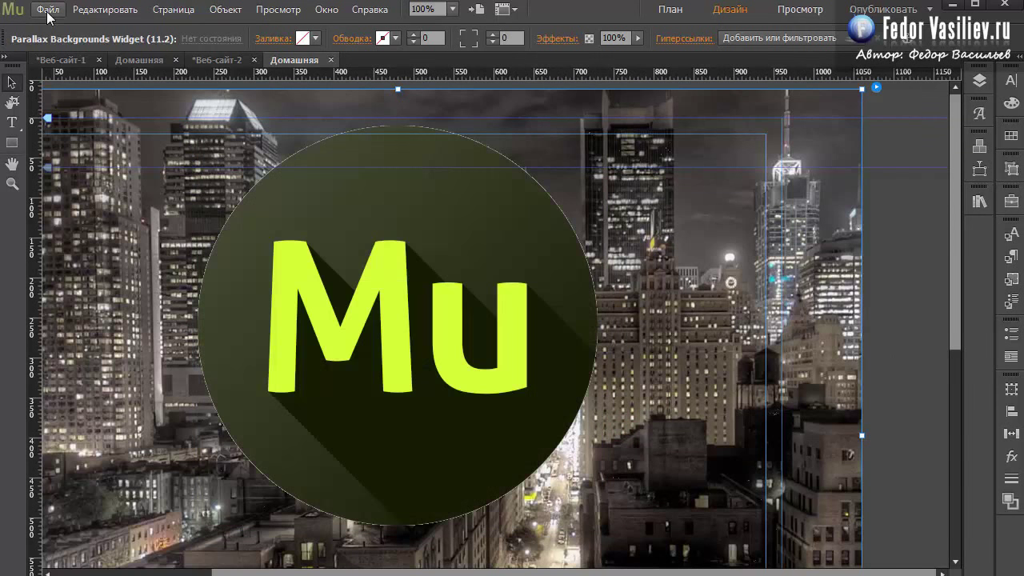
{"action": "left_click", "coordinate": [48, 10]}
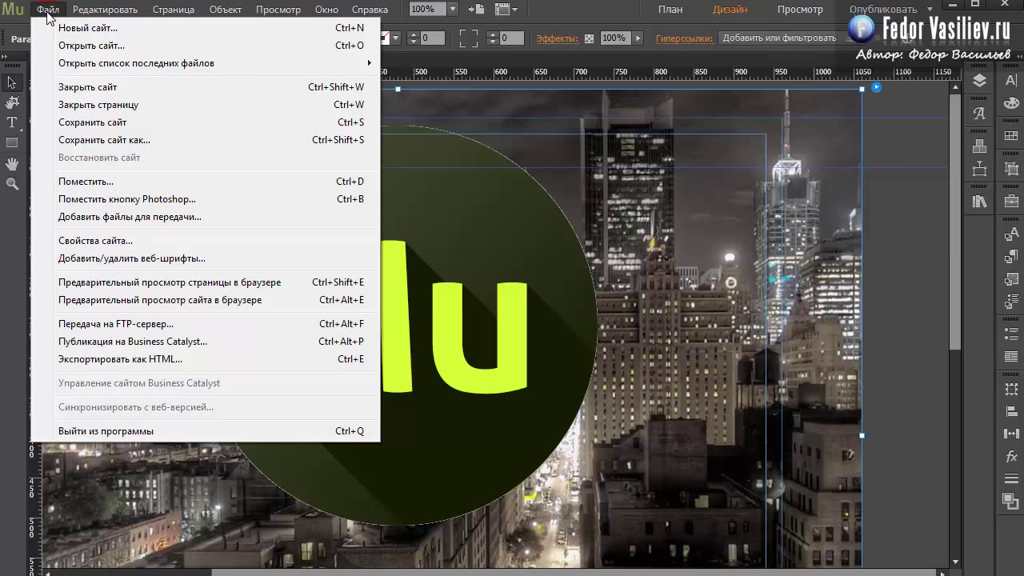
{"action": "left_click", "coordinate": [119, 283]}
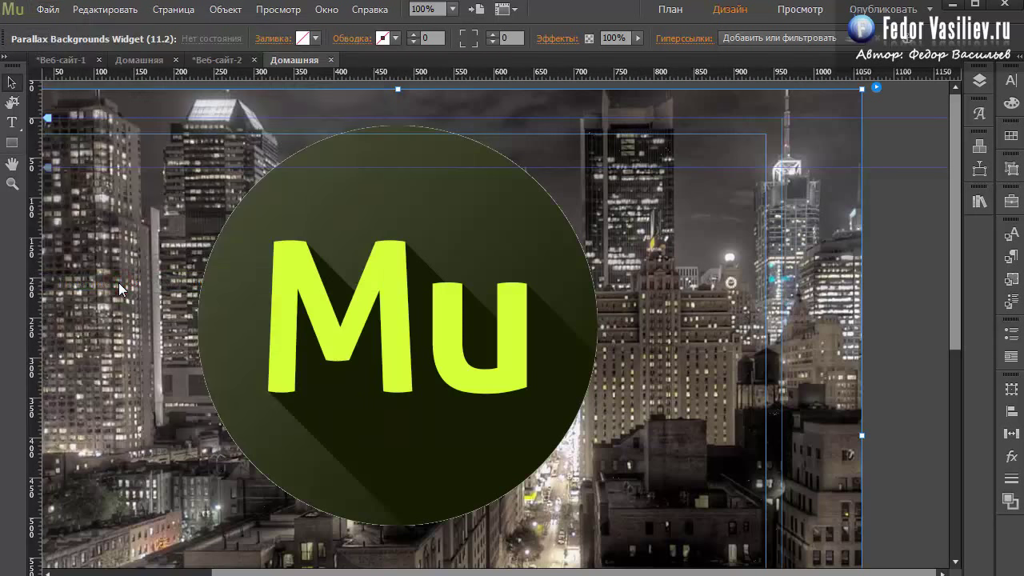